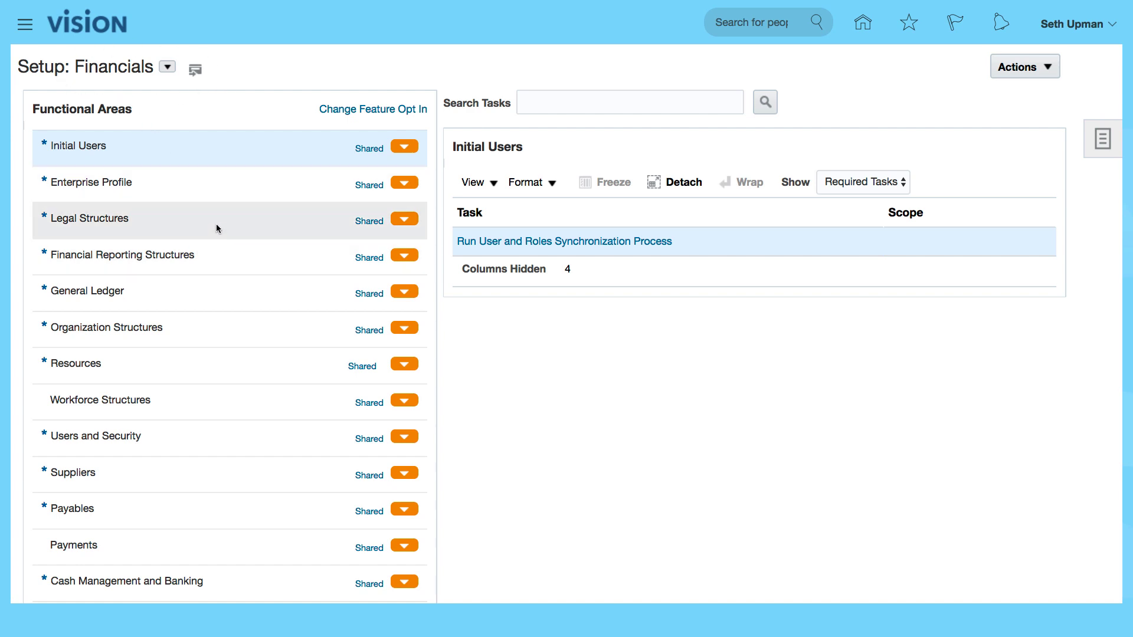
- Open the Manage Chart of Accounts Structures task under Financial Reporting Structures
click(232, 256)
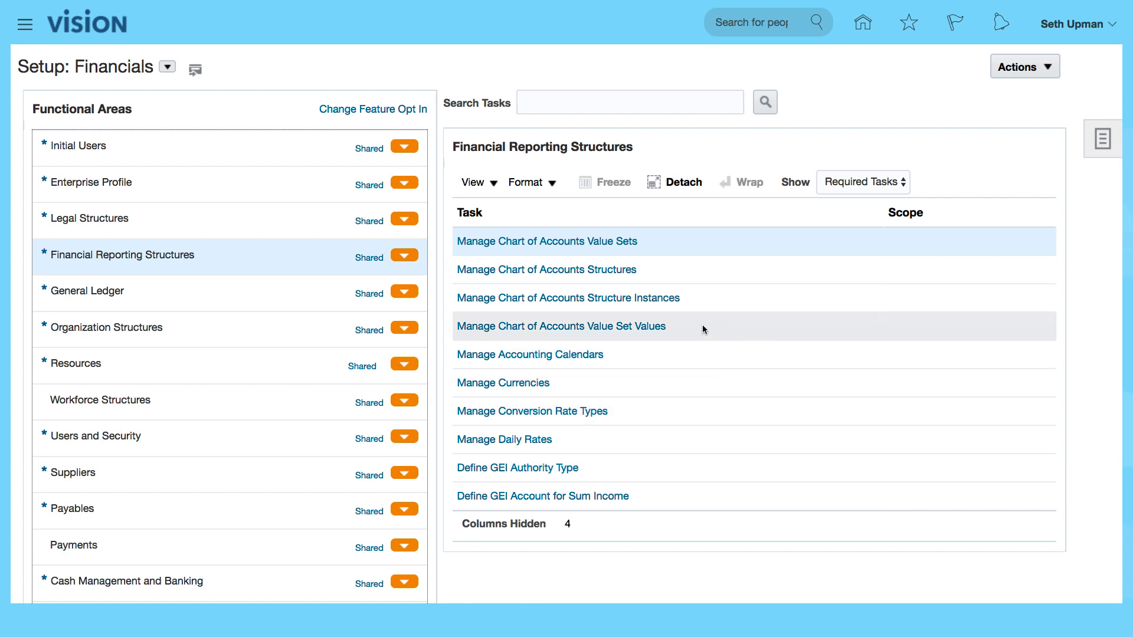
click(706, 275)
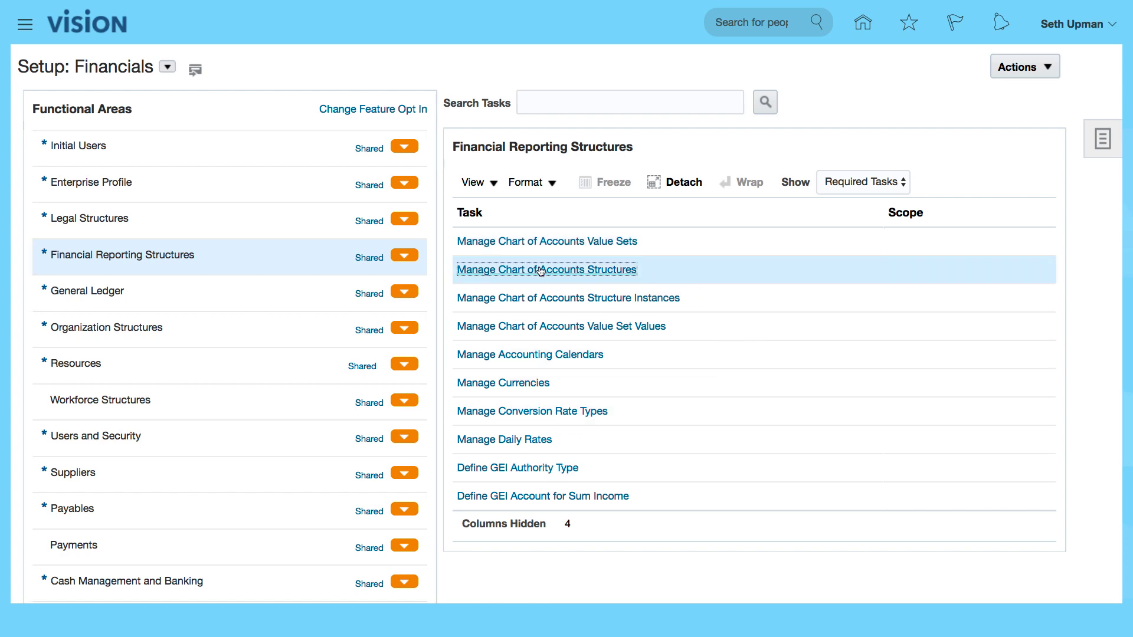
click(691, 272)
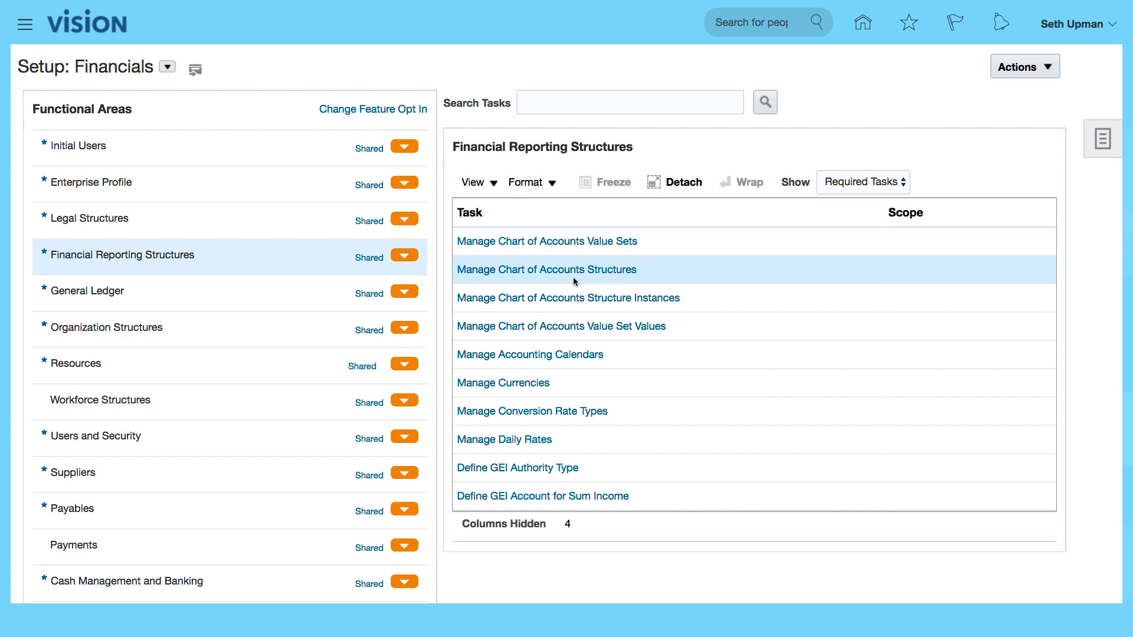
click(539, 273)
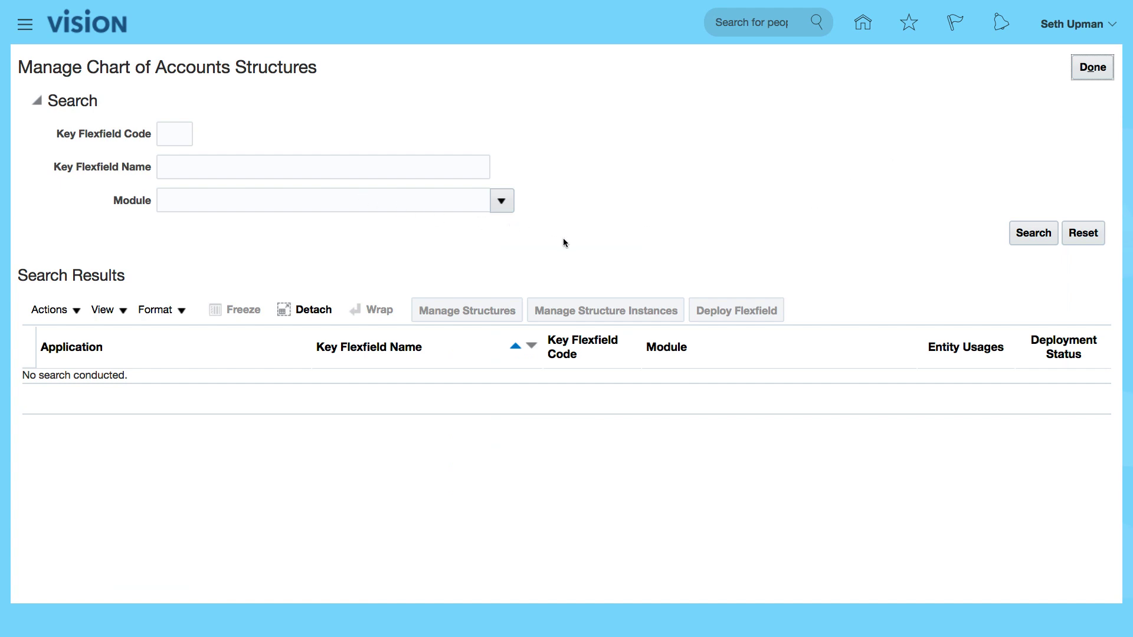
- Search the Accounting Flexfield structures for the ACME code and open ACME Ledger for editing
click(1032, 234)
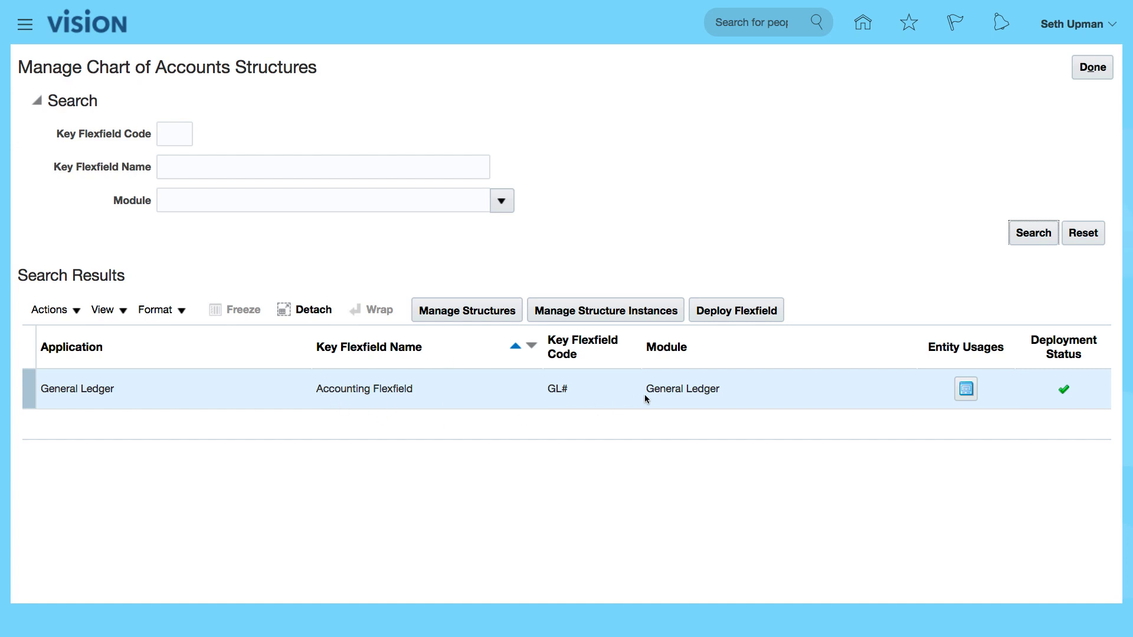
click(467, 311)
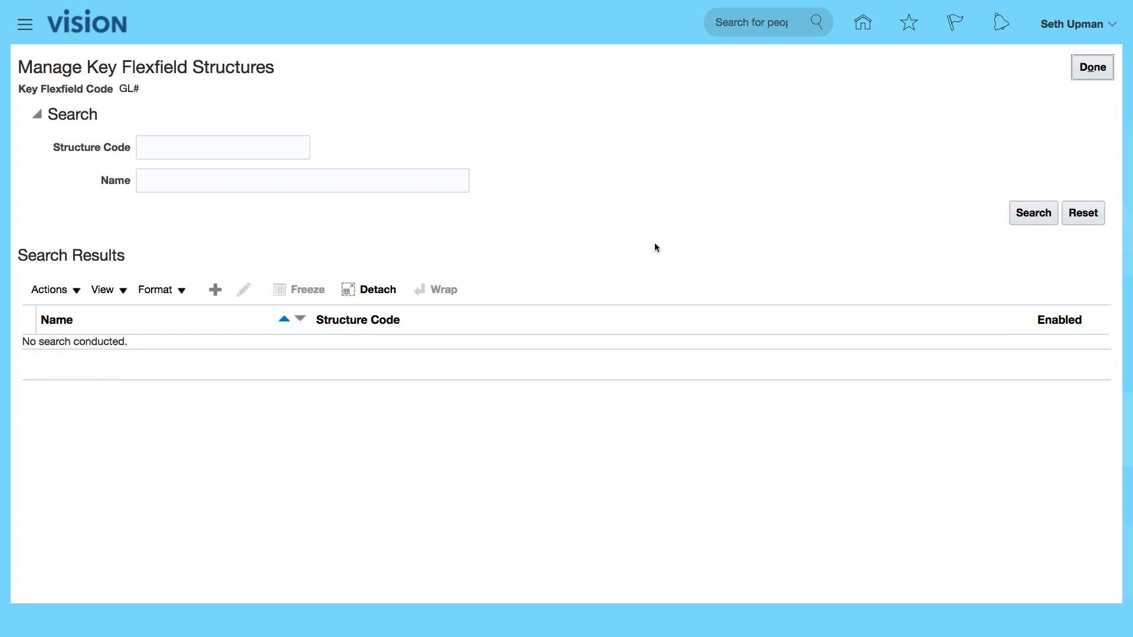
click(180, 148)
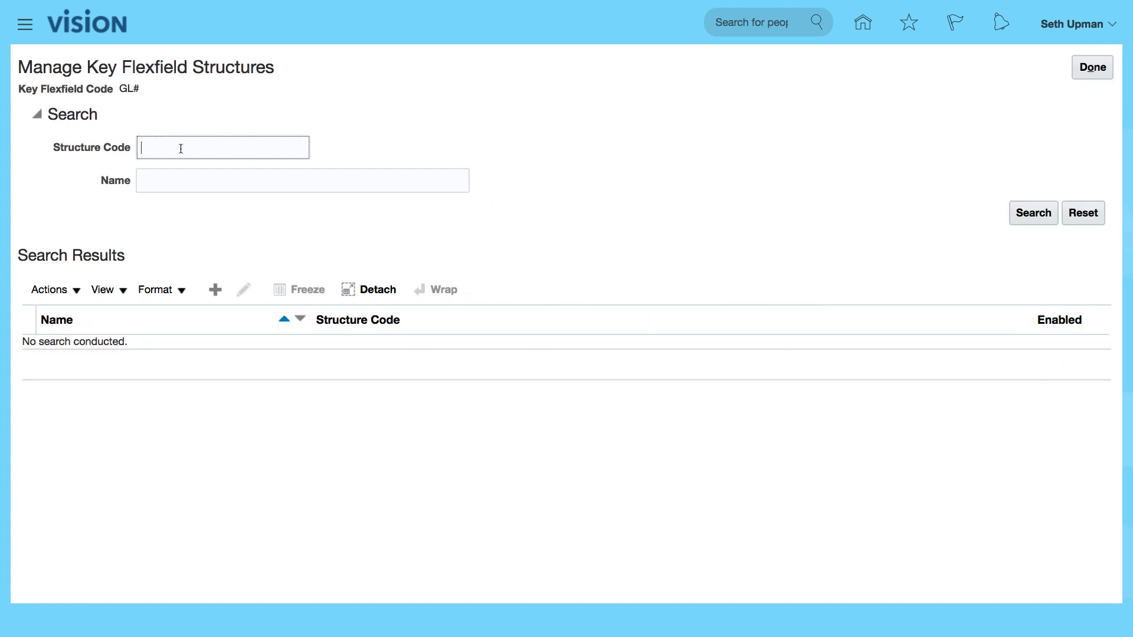
text(ACM)
click(1039, 213)
click(180, 352)
click(244, 289)
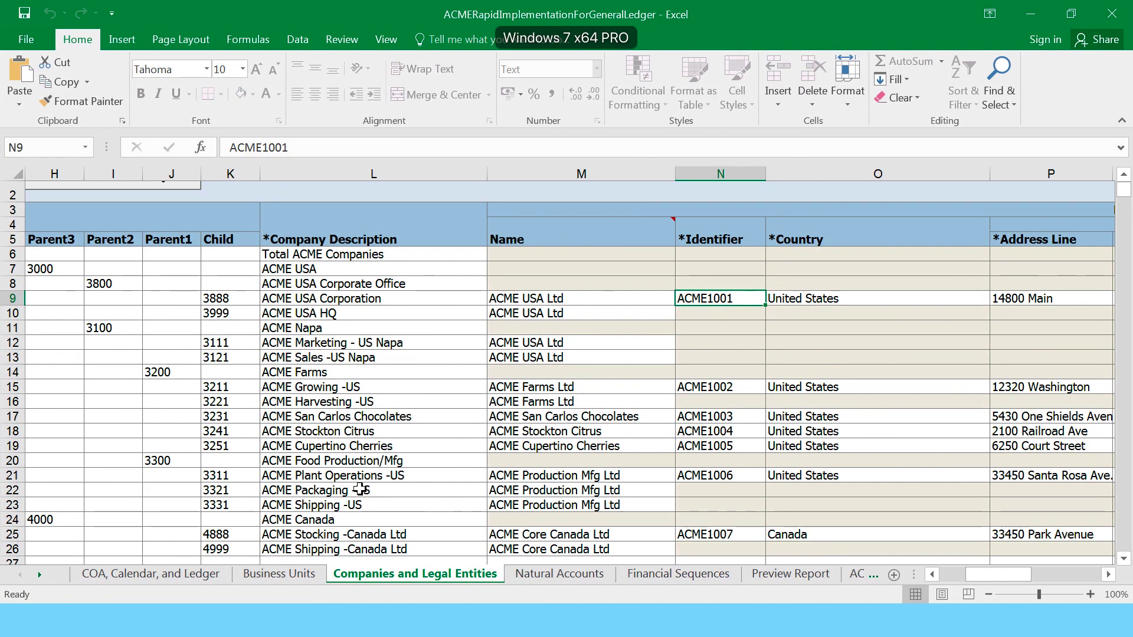
- Review the segment list on Excel's COA, Calendar, and Ledger sheet
click(150, 574)
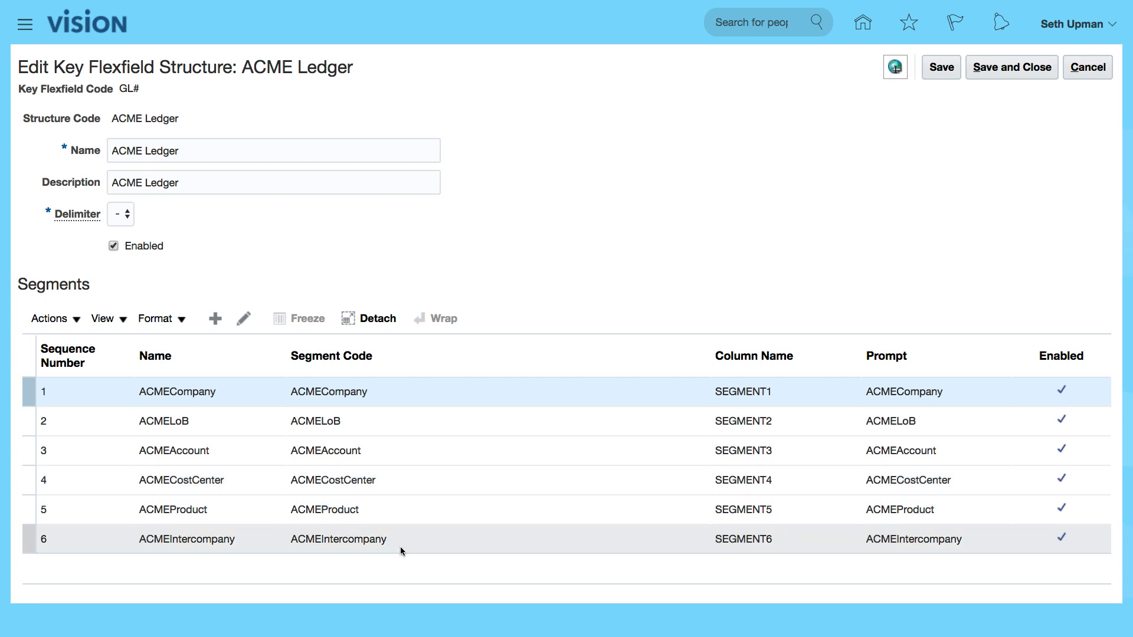
- Open the ACMECompany segment details, then switch to the Excel workbook for comparison
click(406, 389)
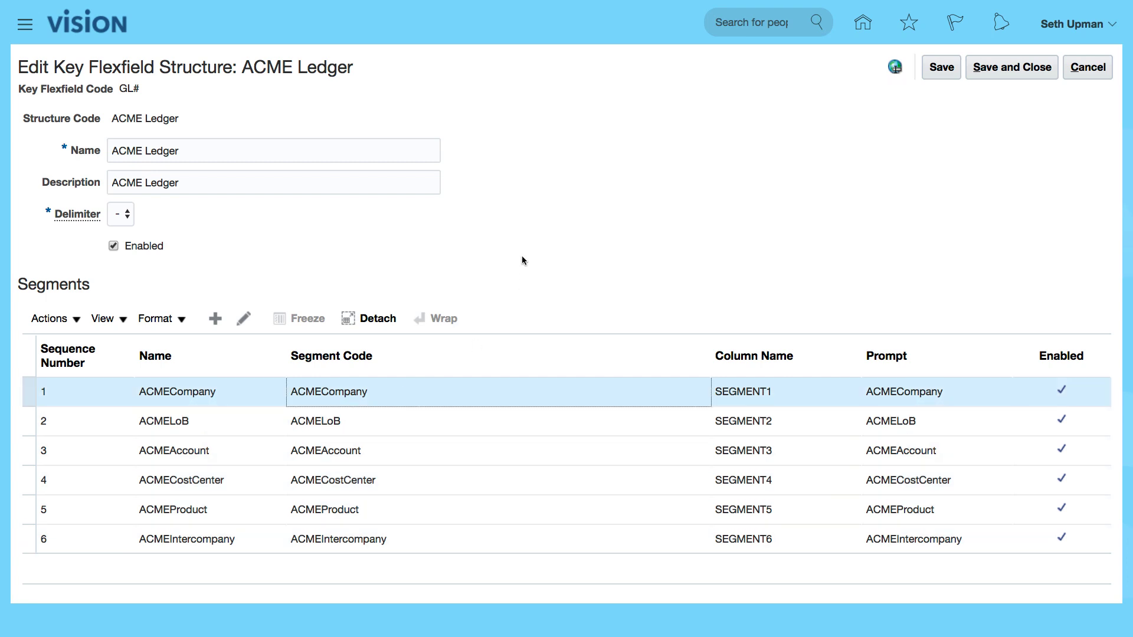
click(241, 321)
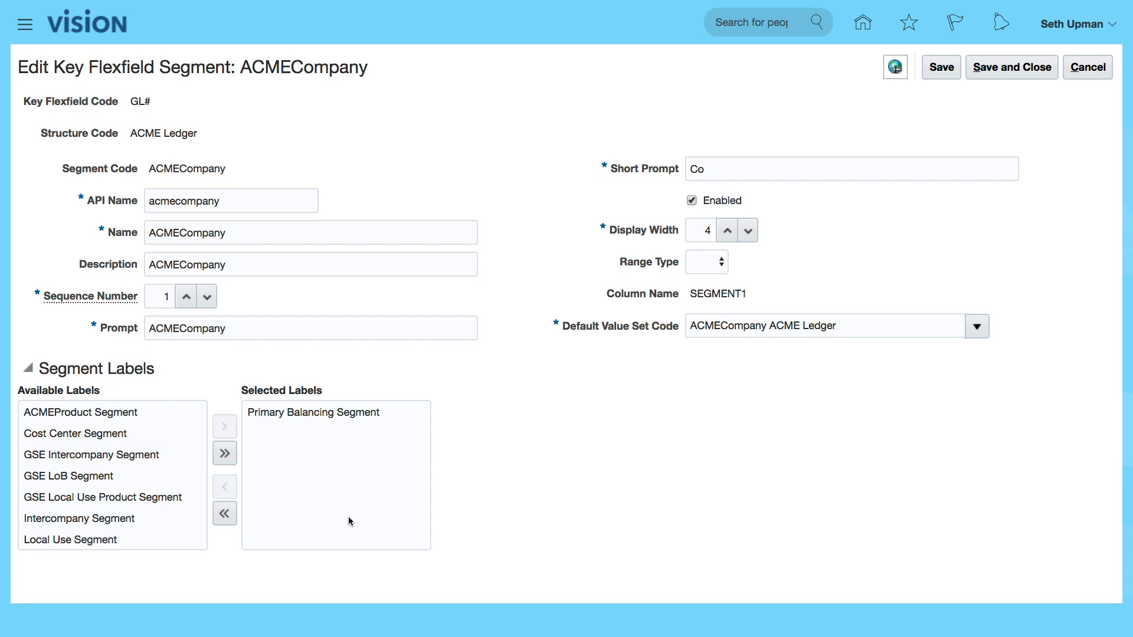
key(ctrl+Right)
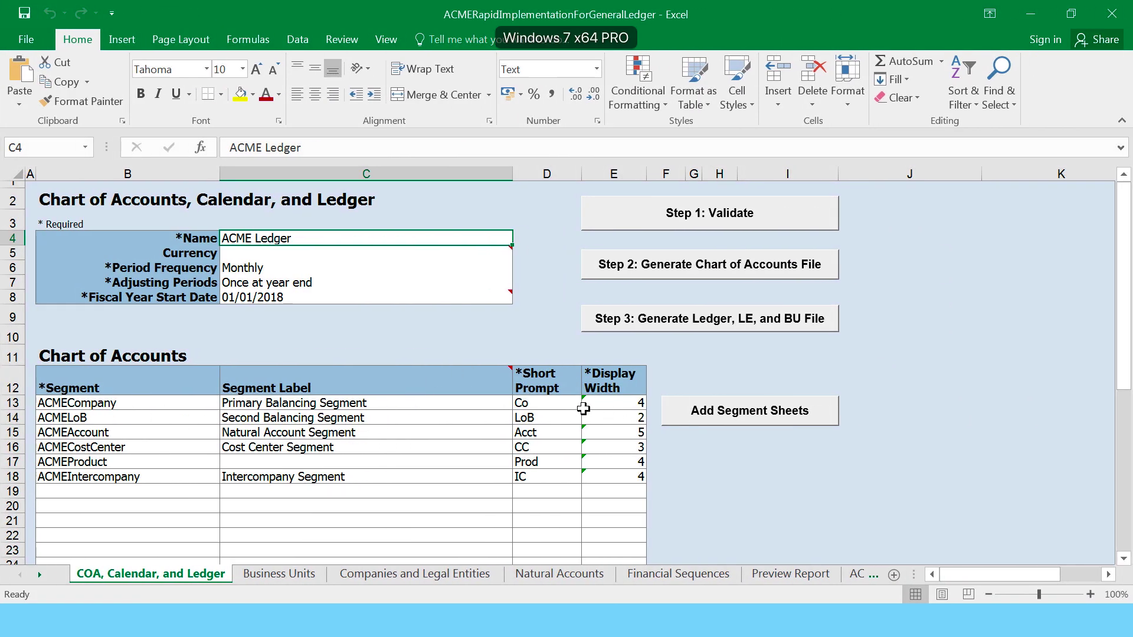
- Check that cell E13 shows ACMECompany's display width of 4
click(619, 403)
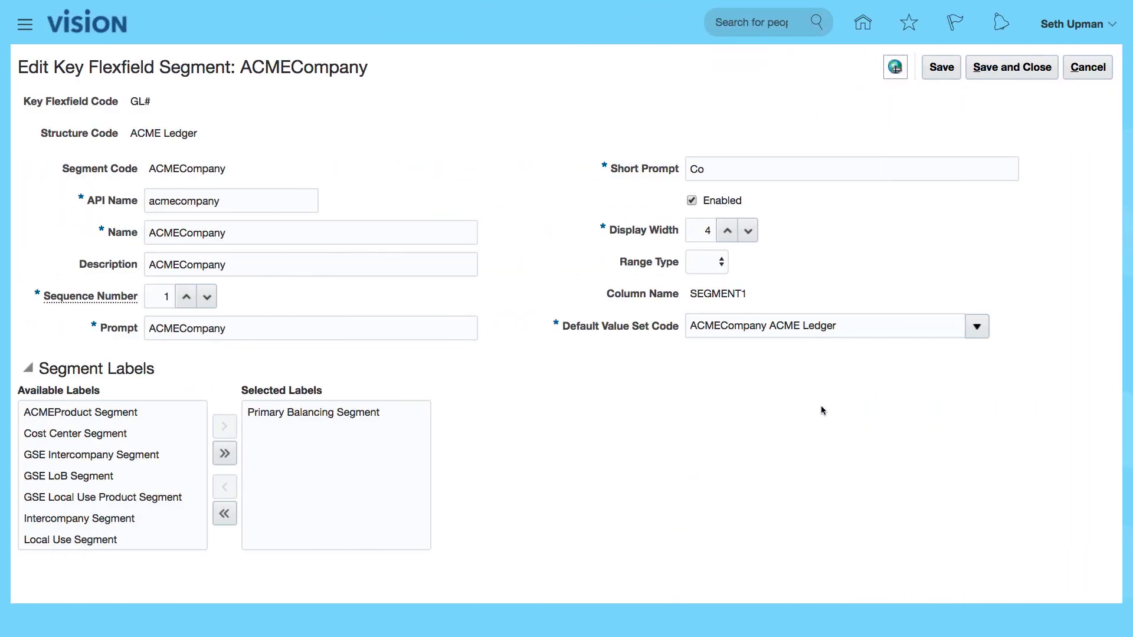
- Cancel out of the ACMECompany segment and ACME Ledger structure, then finish Manage Key Flexfield Structures
click(1086, 69)
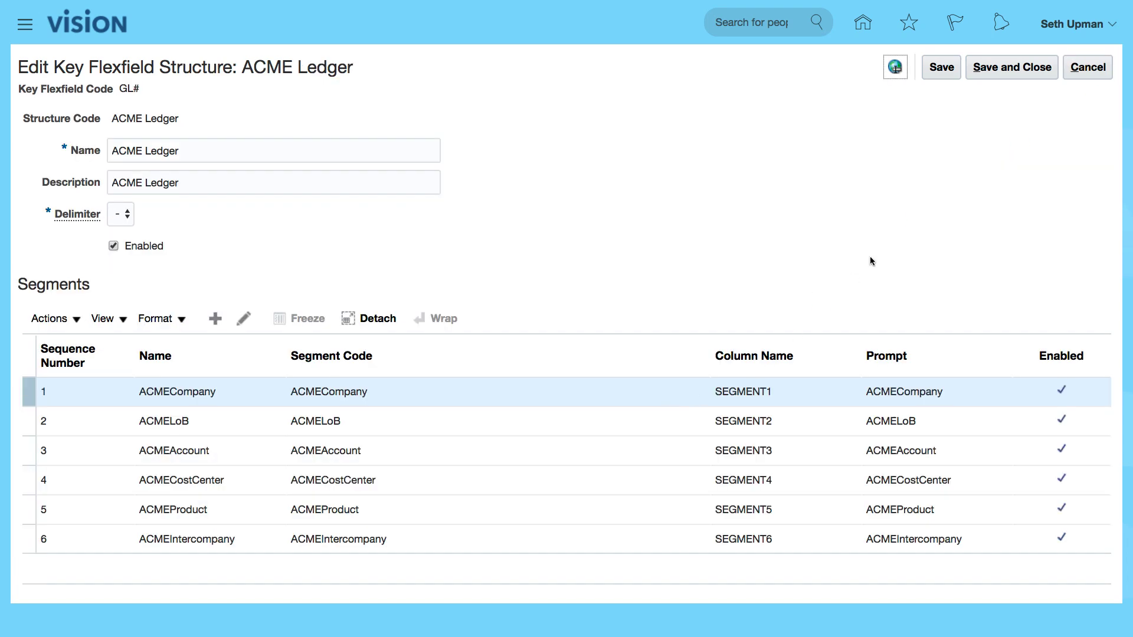
click(1085, 68)
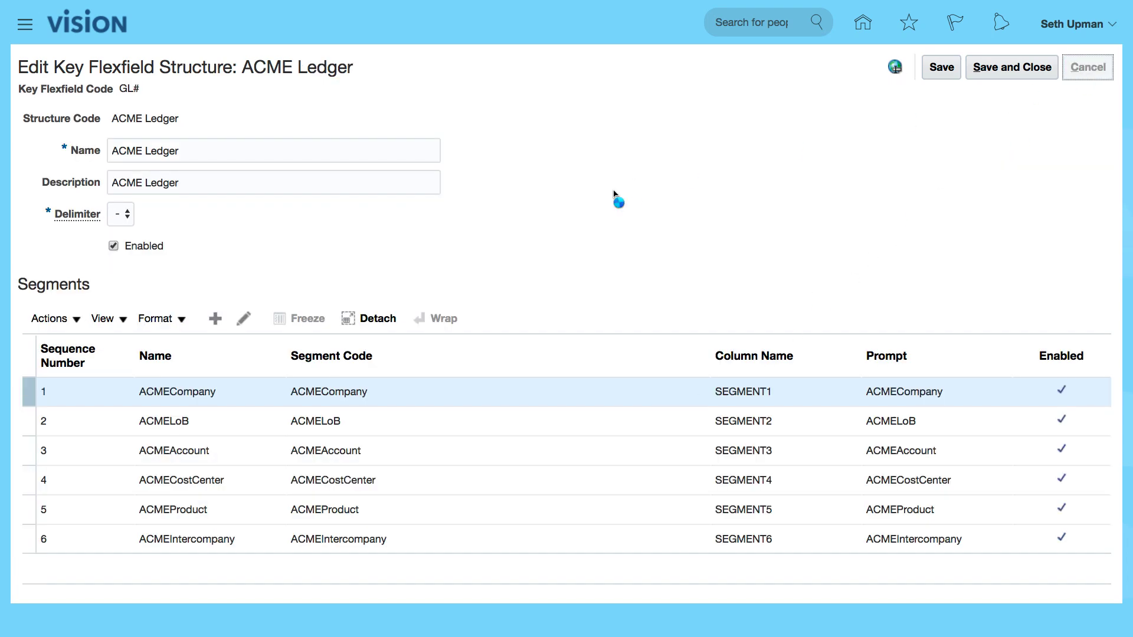
click(1086, 70)
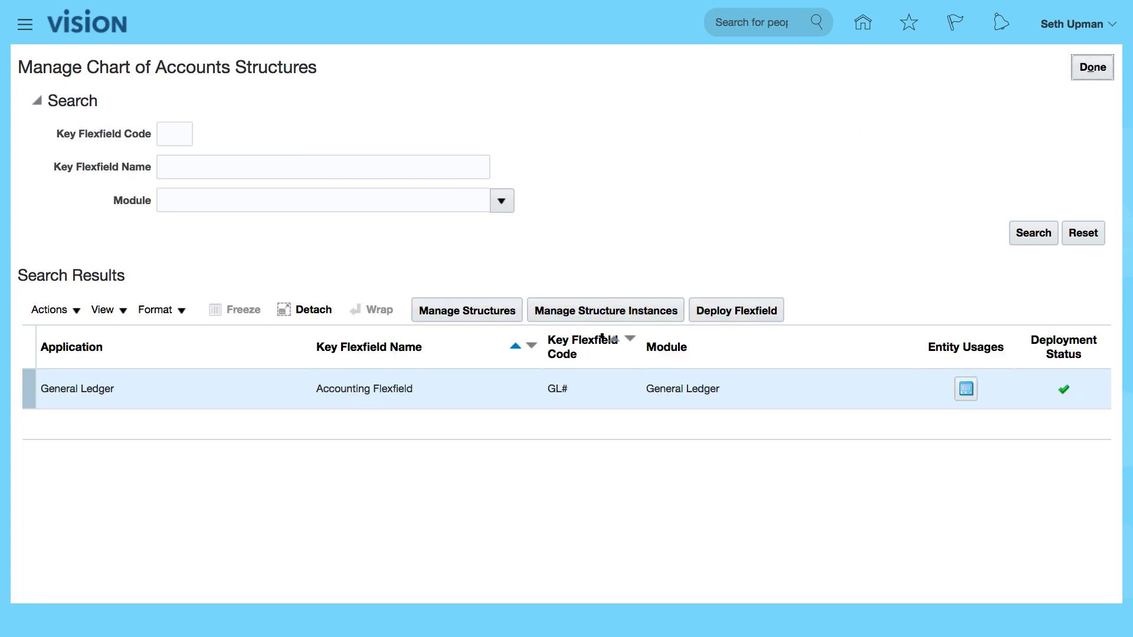
- Search Accounting Flexfield structure instances for ACME and open the ACME Ledger instance's six segments
click(625, 313)
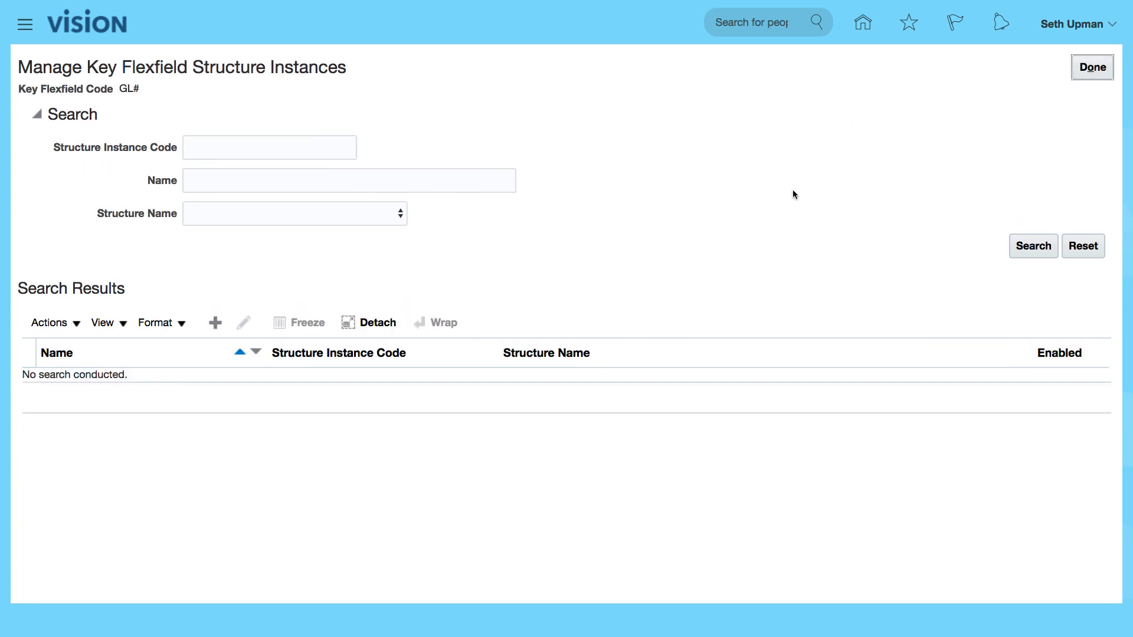
click(266, 148)
text(ACME)
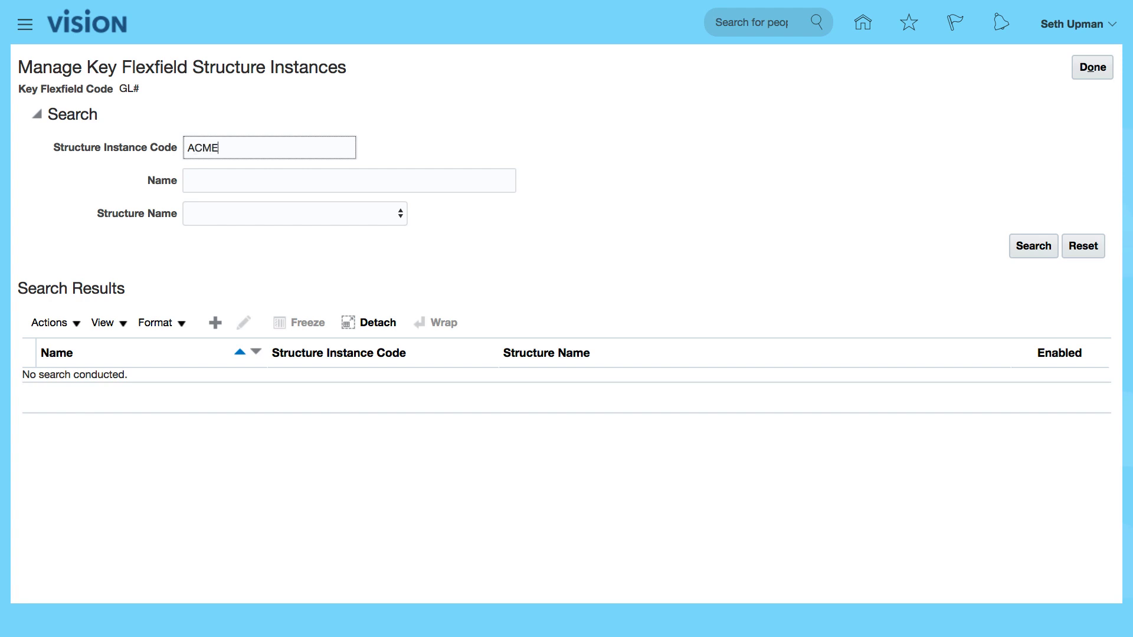
click(1034, 246)
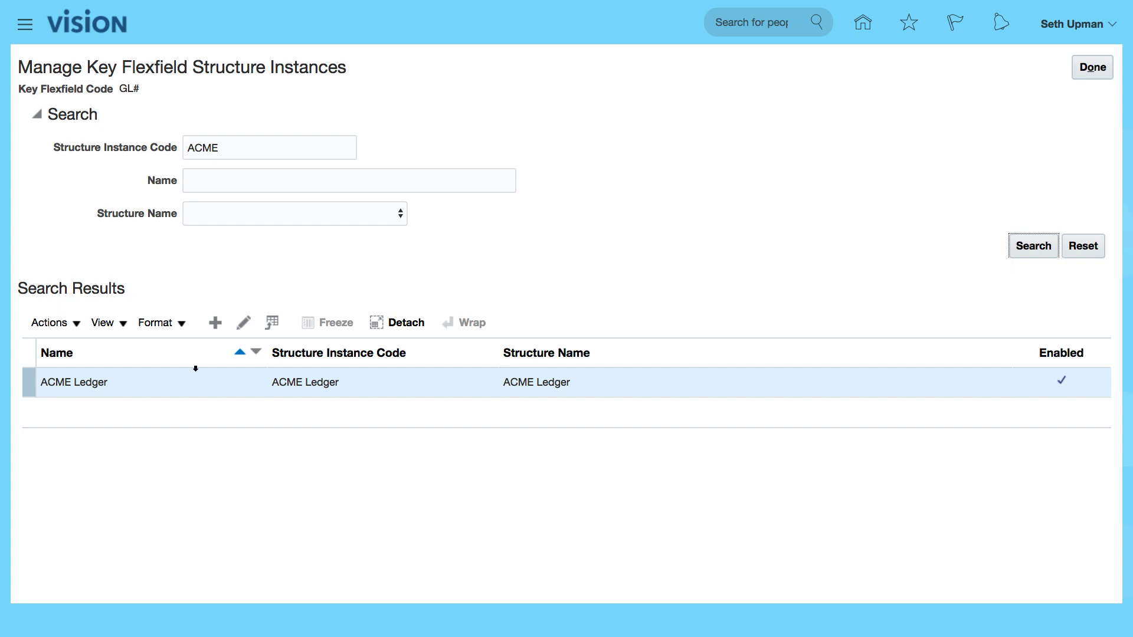
click(244, 329)
scroll(571, 382, down, 1)
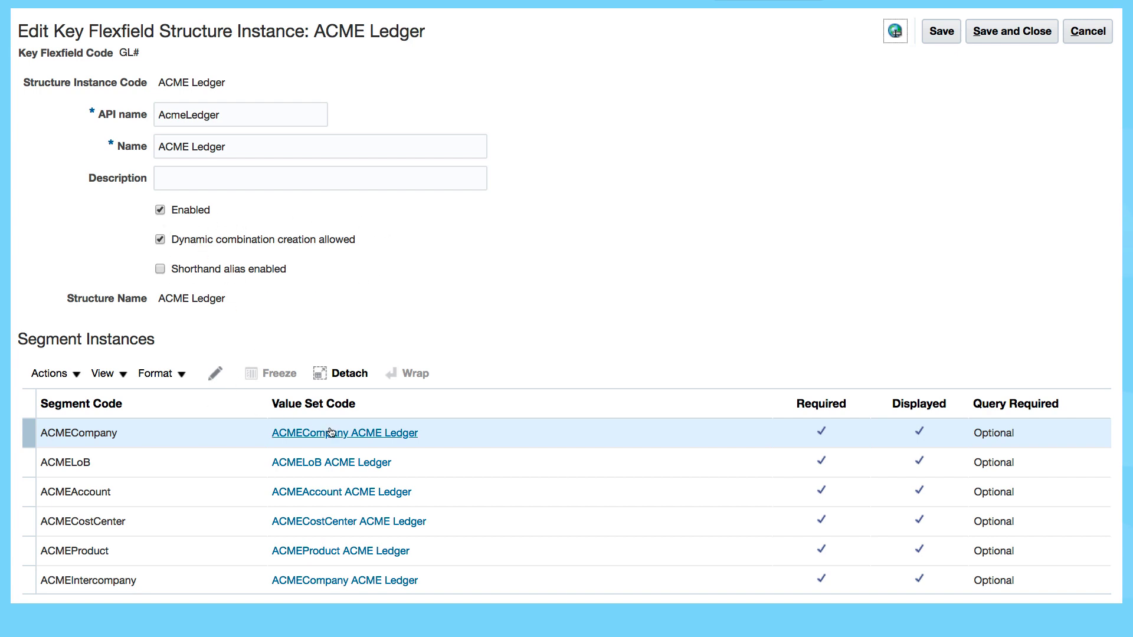
- Review the ACMECompany segment instance, leaving Default Type blank, and cancel without changes
click(216, 373)
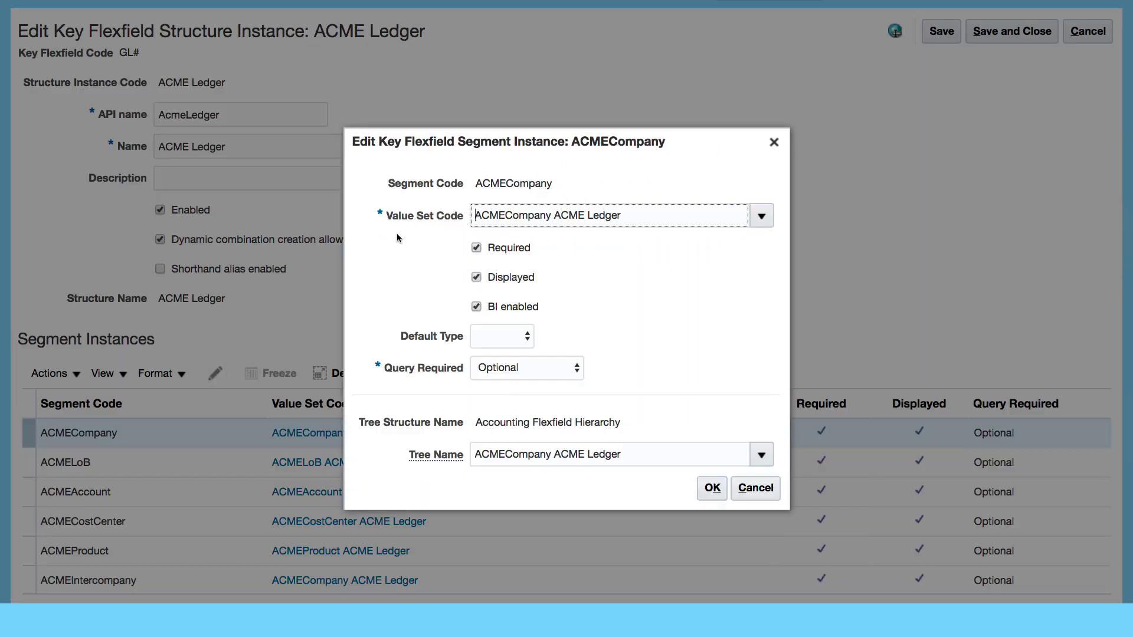
click(528, 340)
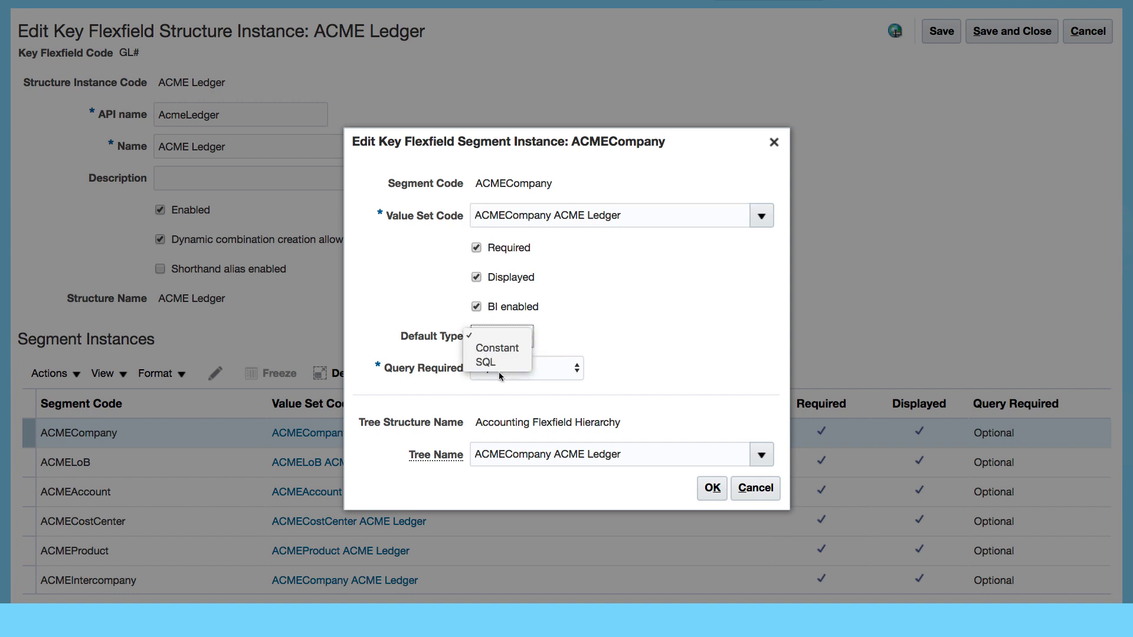
click(626, 303)
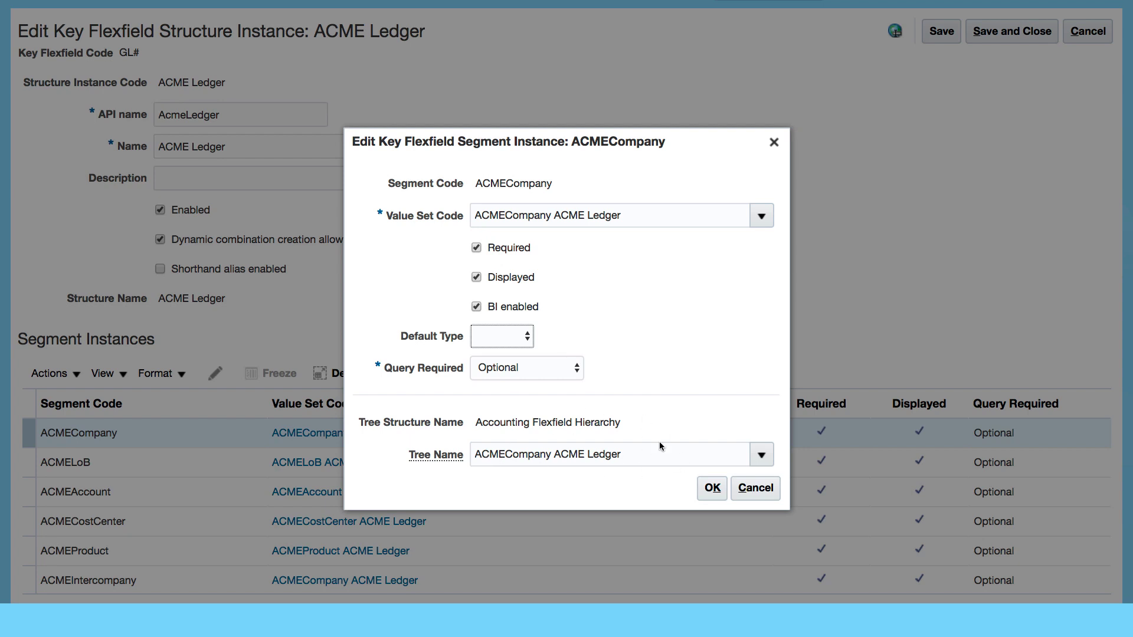
click(768, 495)
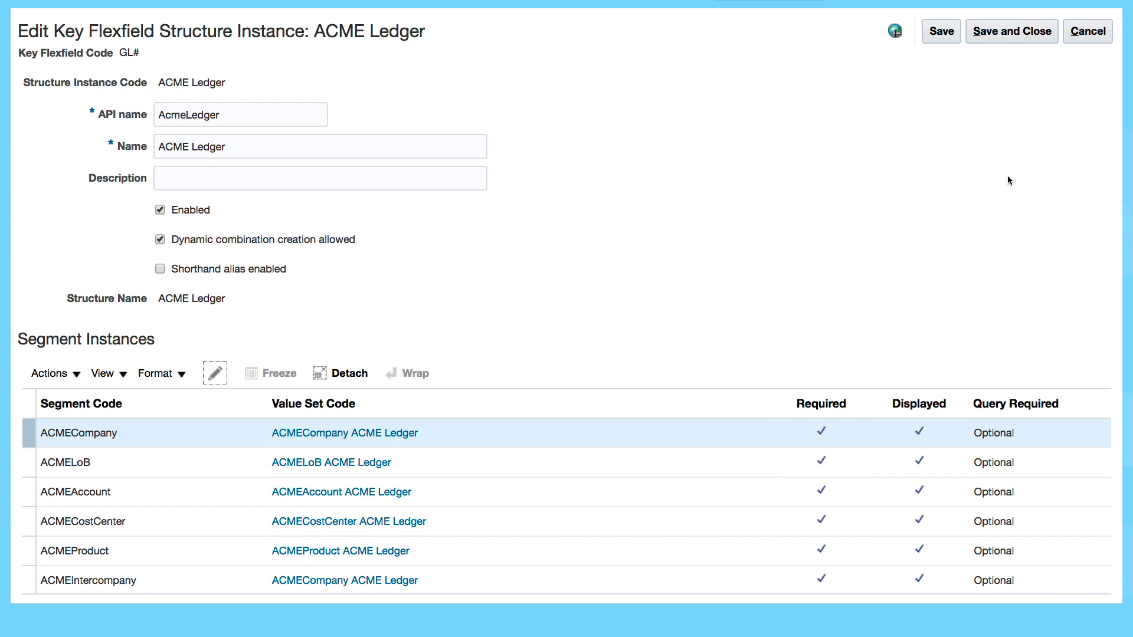
- Close the ACME Ledger structure instance unsaved and return to Manage Chart of Accounts Structures
scroll(1008, 221, up, 1)
click(1086, 68)
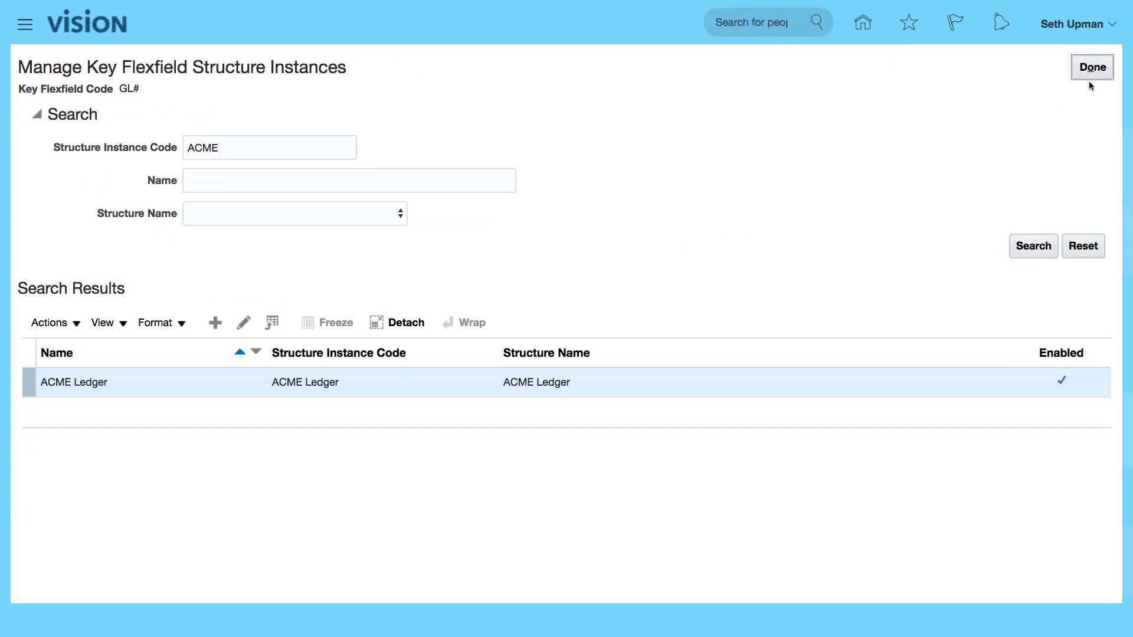
click(1085, 71)
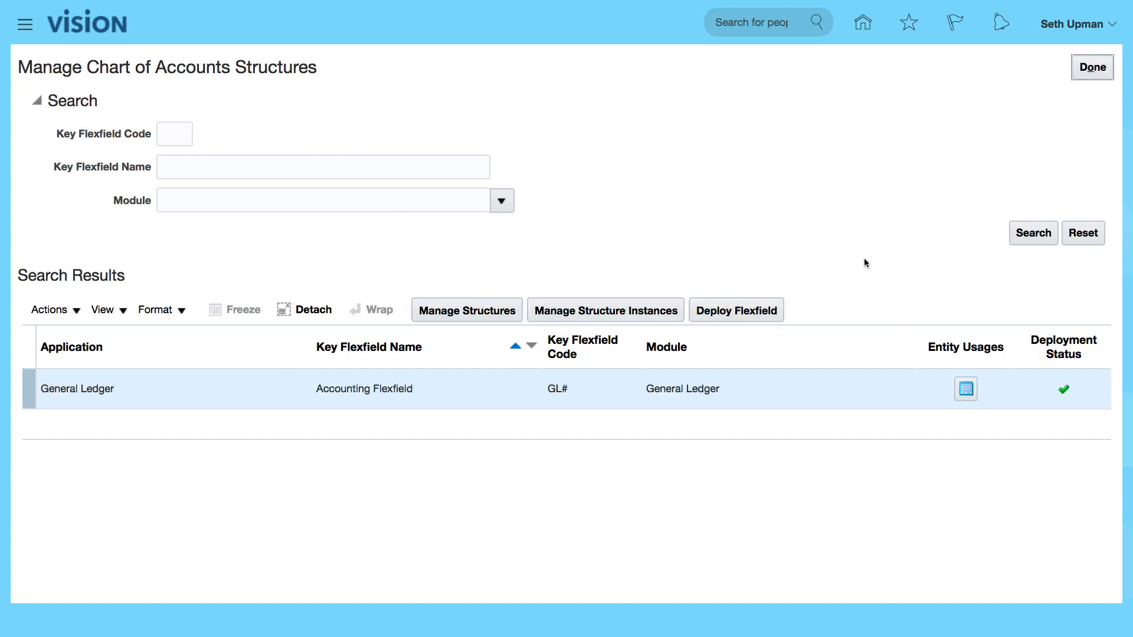
- Return to Setup: Financials and open Manage Chart of Accounts Value Sets
click(1091, 69)
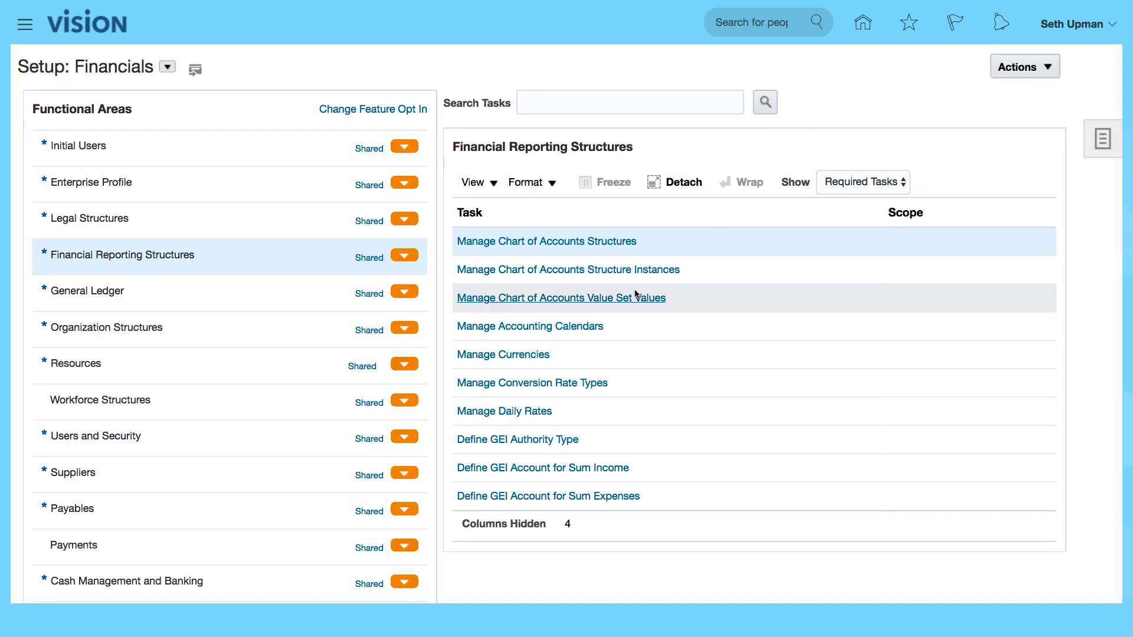
click(681, 301)
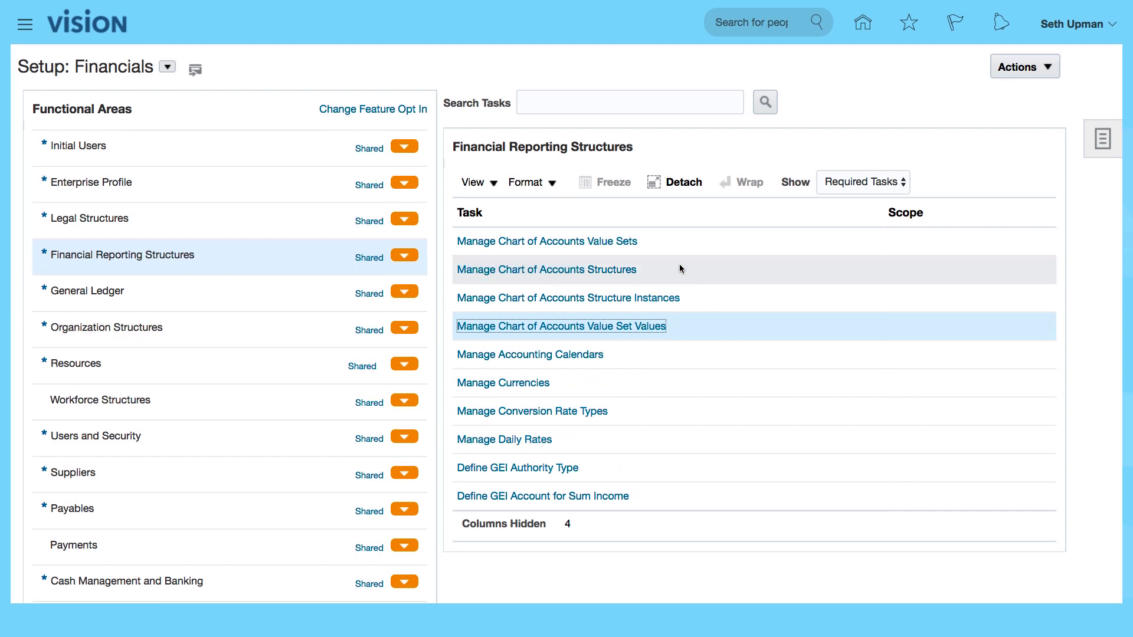
click(578, 243)
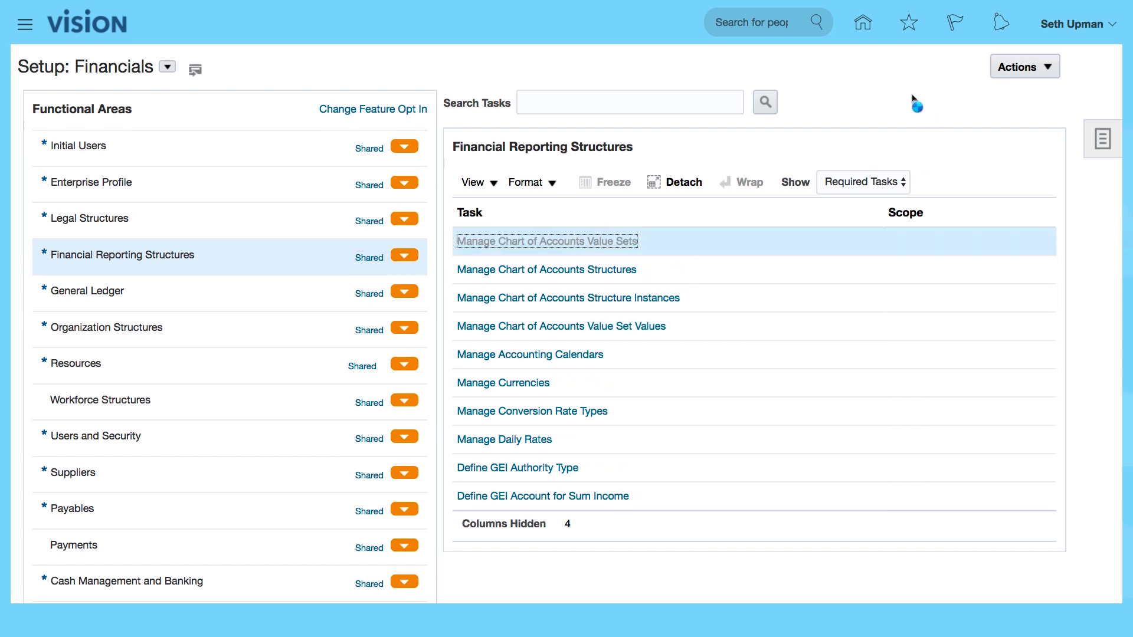
- Search ACME value sets and review ACMEAccount (Independent, Character, max length 5) without saving
click(220, 163)
text(ACME)
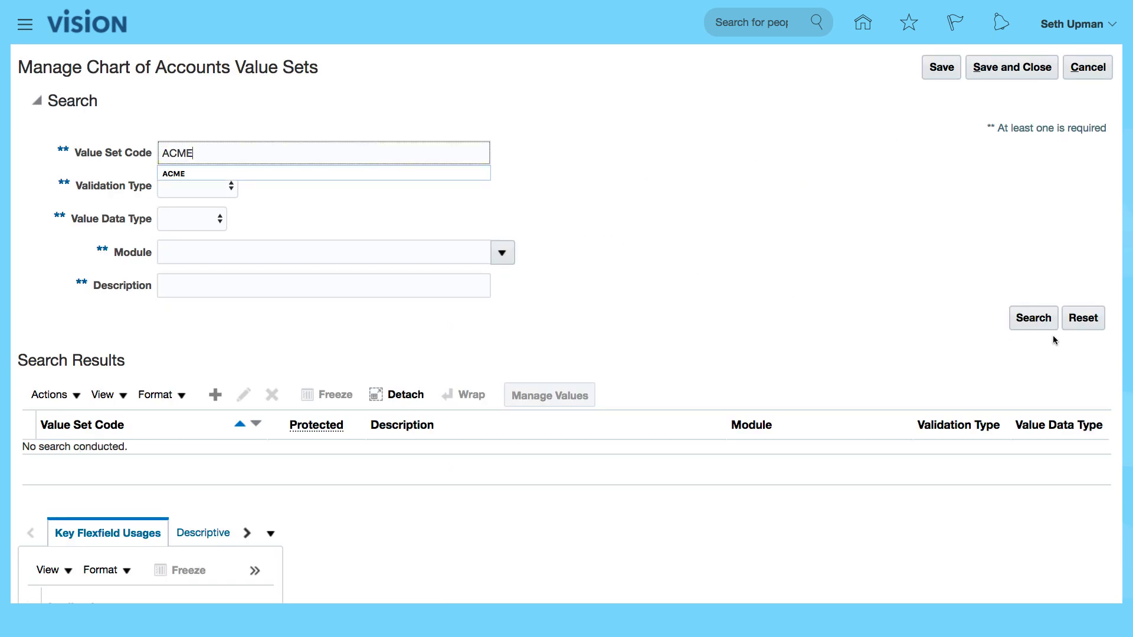
click(1038, 322)
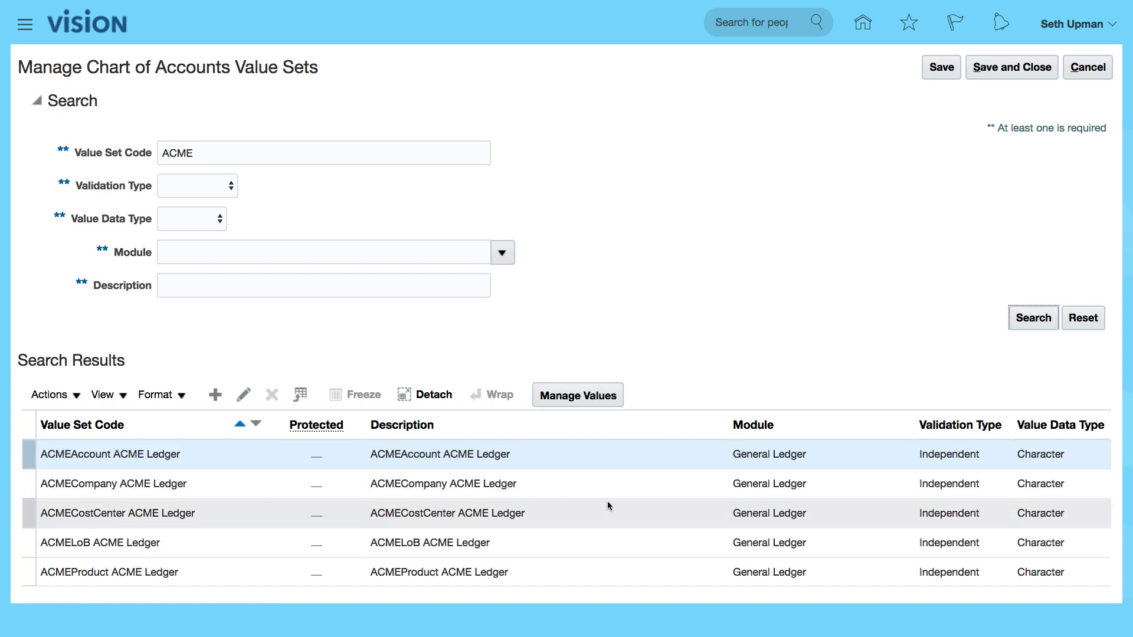
click(572, 463)
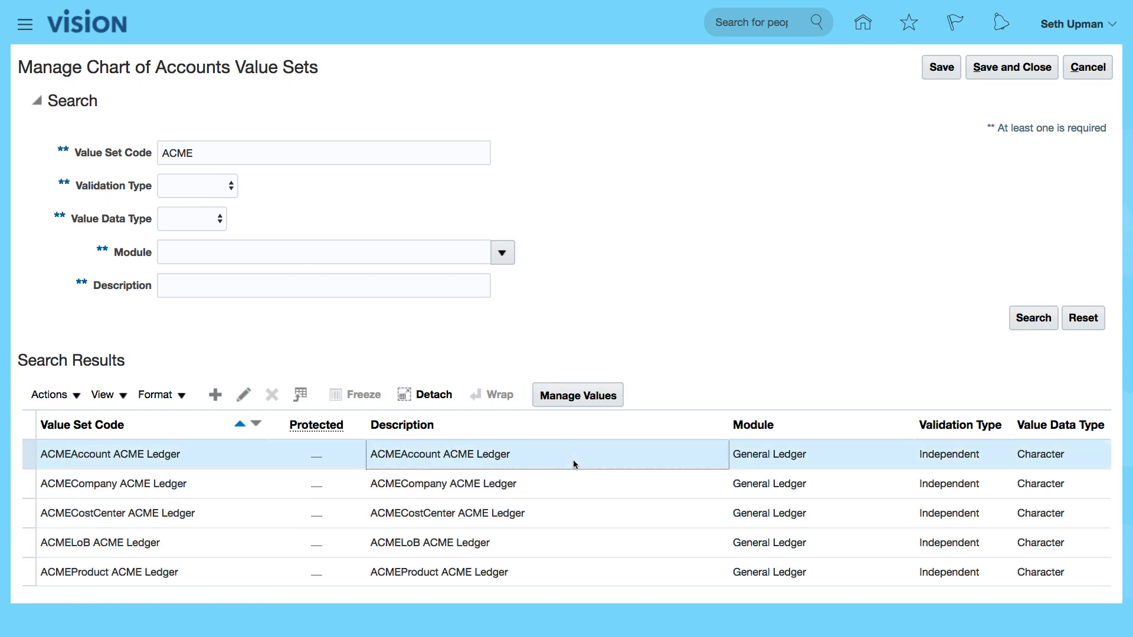
click(239, 396)
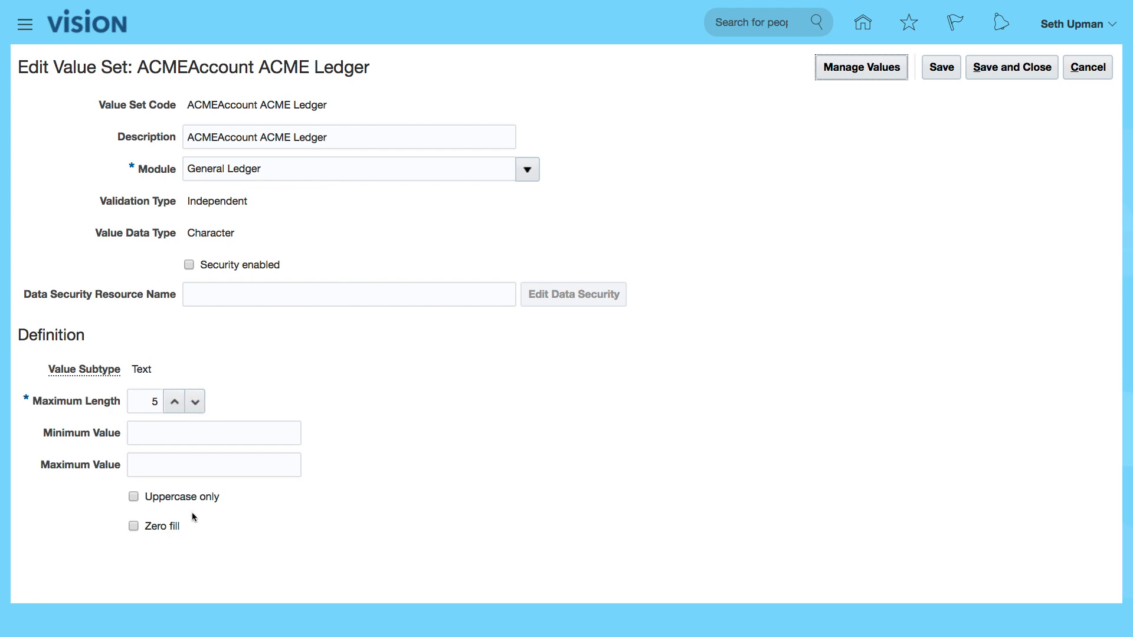
click(1088, 71)
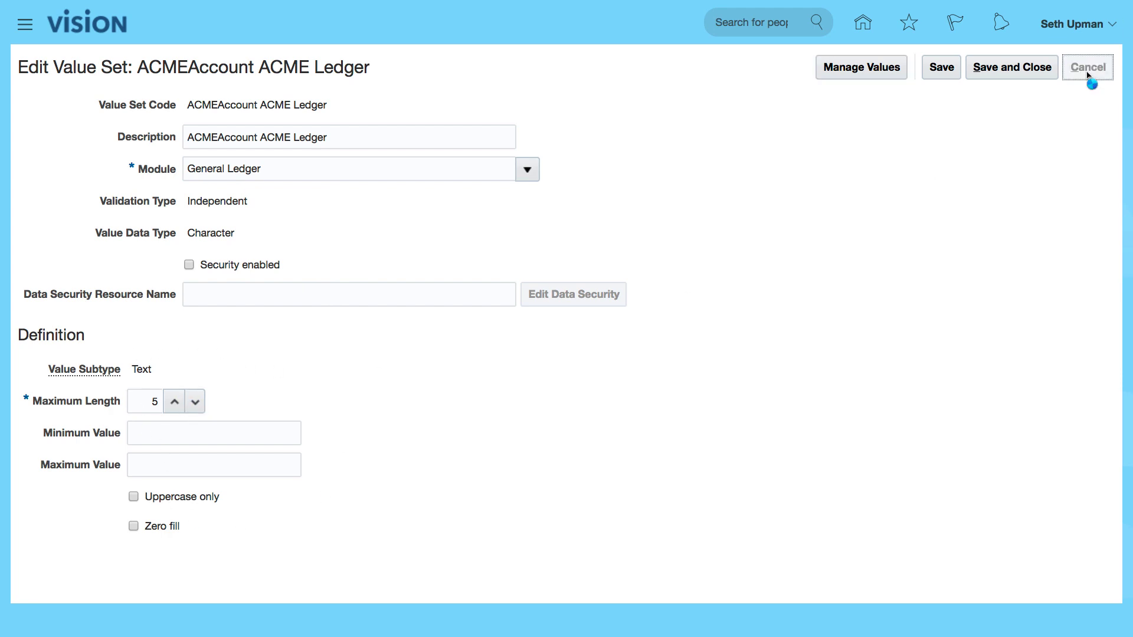
- List all ACMEAccount values, such as 00000 Default and 10000 Total Cash, then switch to Excel
click(572, 395)
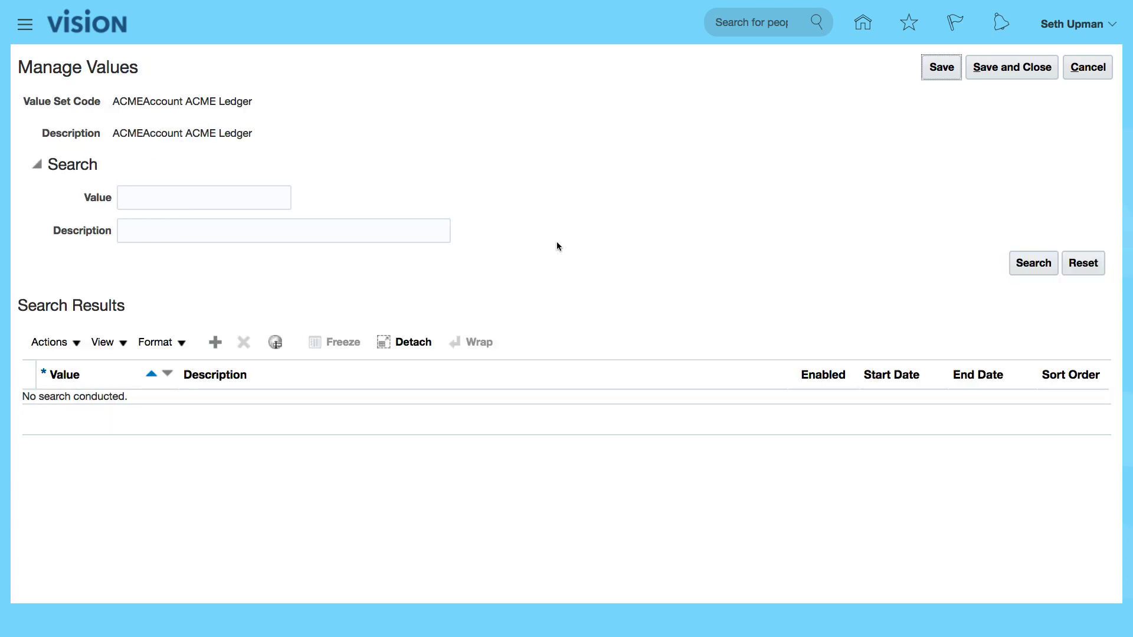
click(1035, 261)
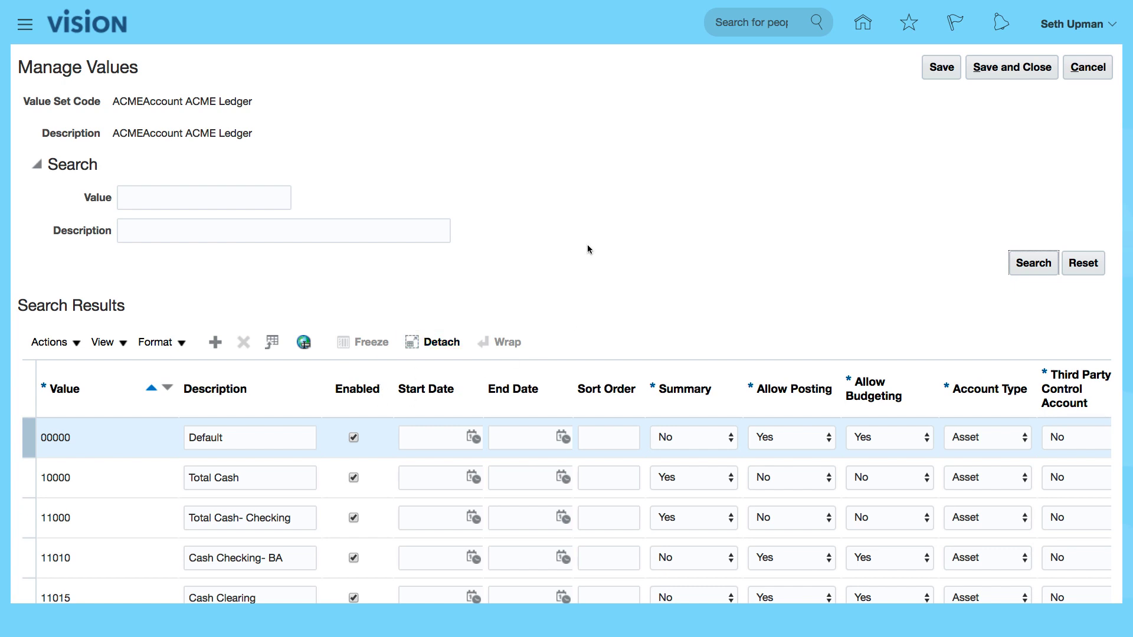
scroll(691, 300, down, 5)
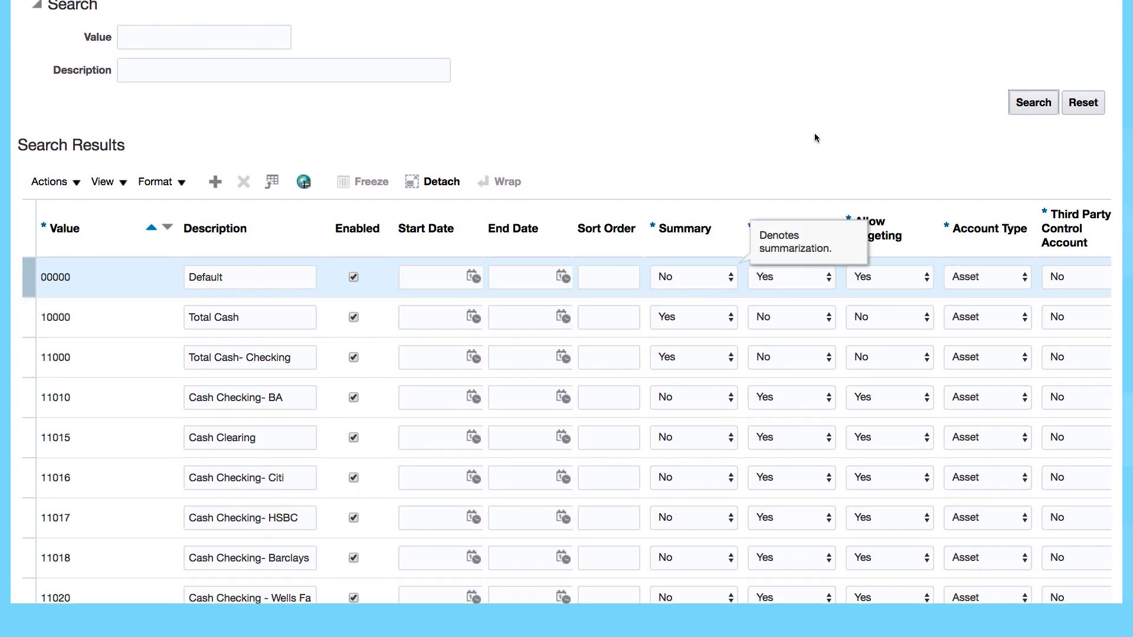
key(ctrl+Right)
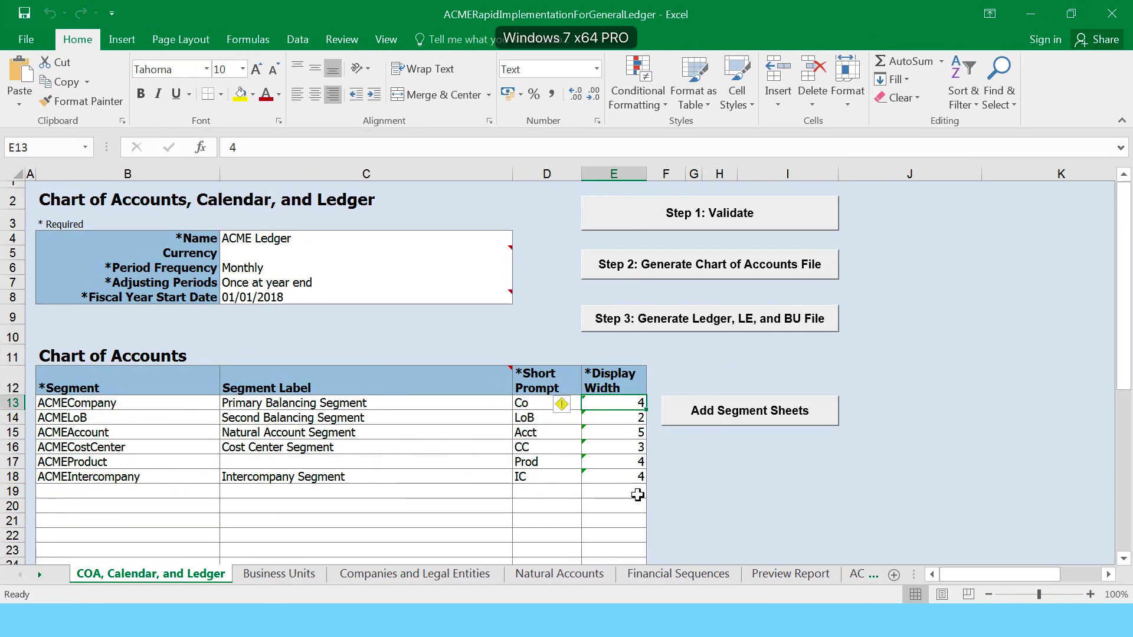
- Show the Natural Accounts sheet's account codes and descriptions, moving right along its hierarchy columns
click(541, 575)
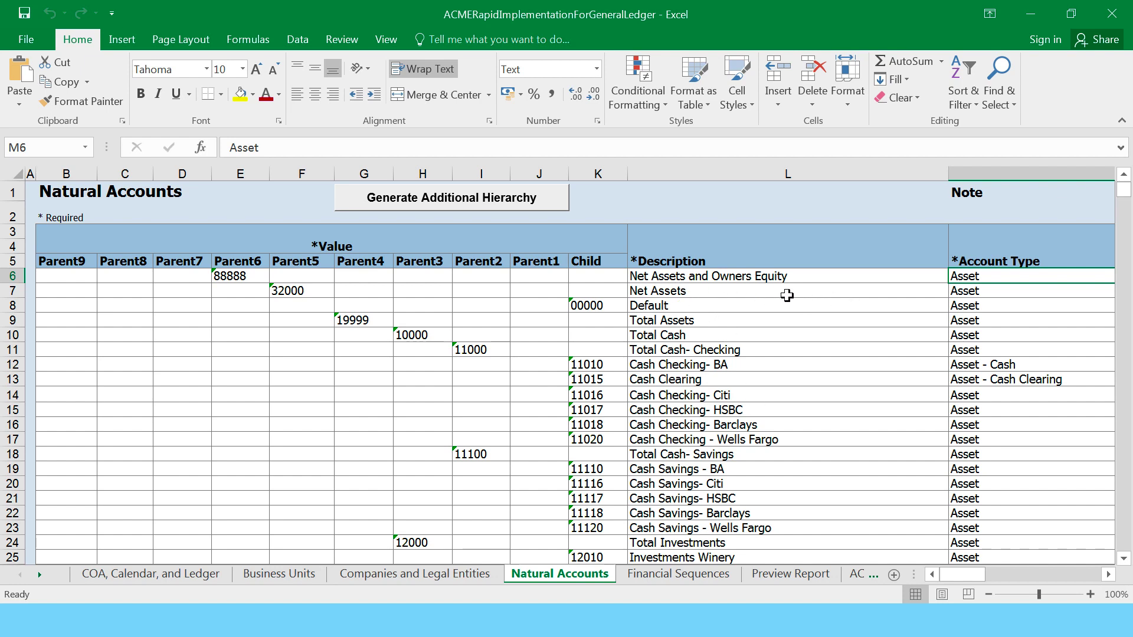
click(1107, 575)
drag(1107, 576, 1107, 575)
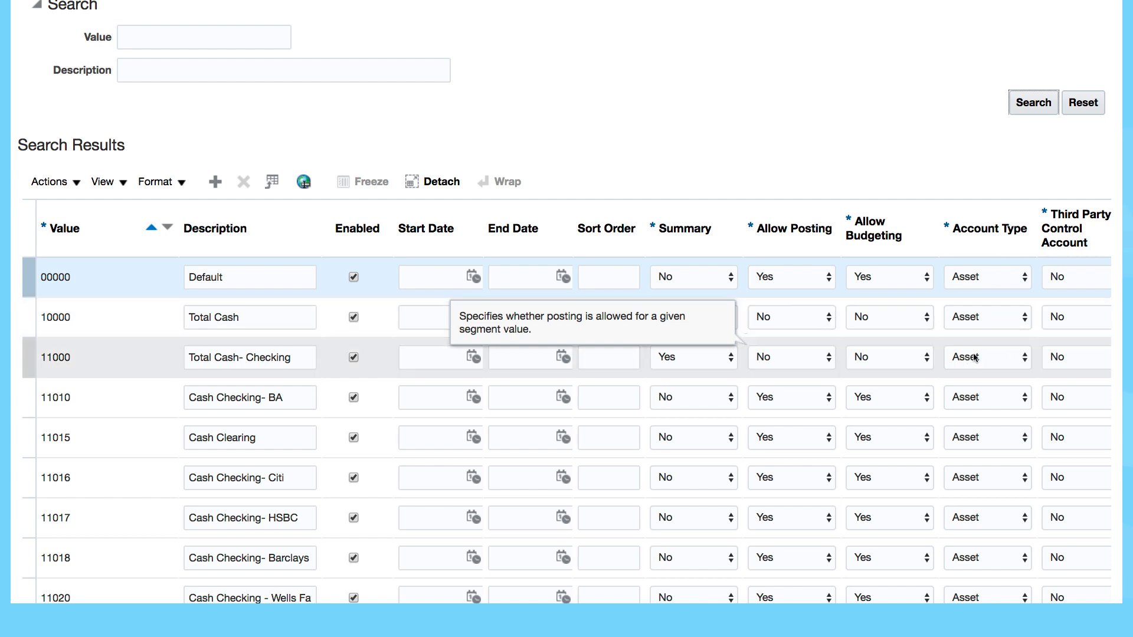
scroll(974, 357, down, 3)
scroll(974, 356, down, 1)
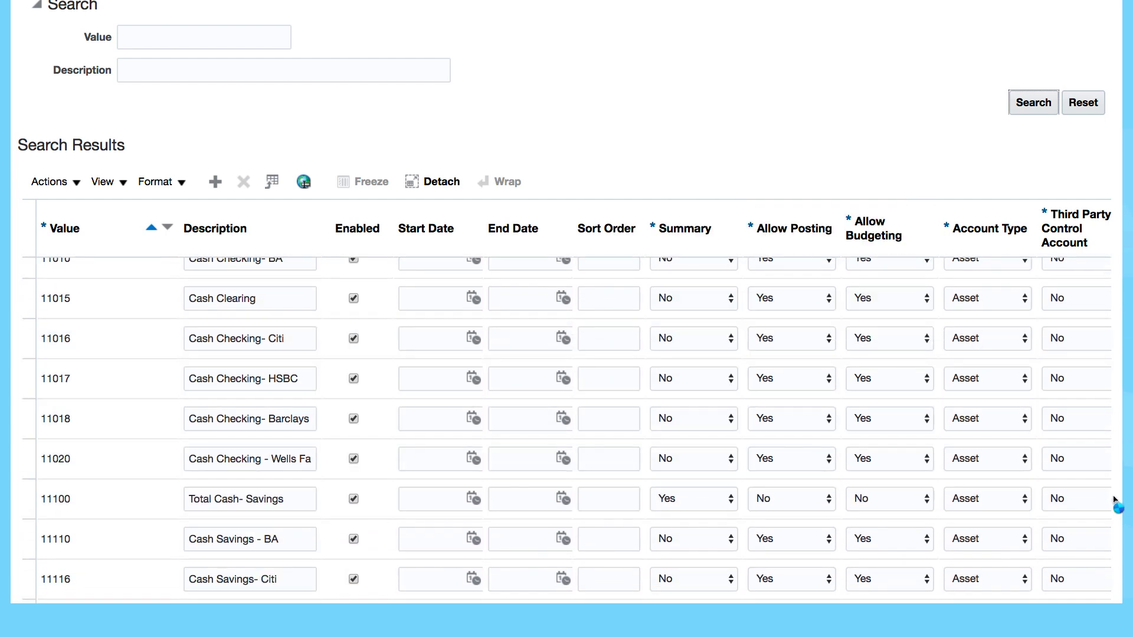
scroll(1109, 513, down, 2)
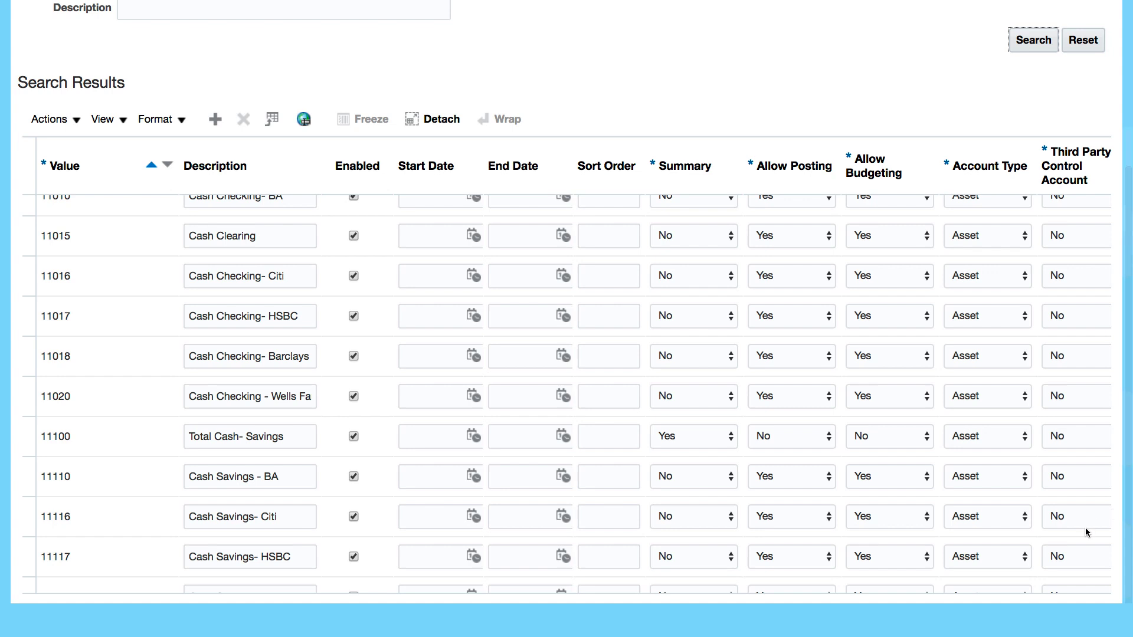
scroll(983, 472, right, 5)
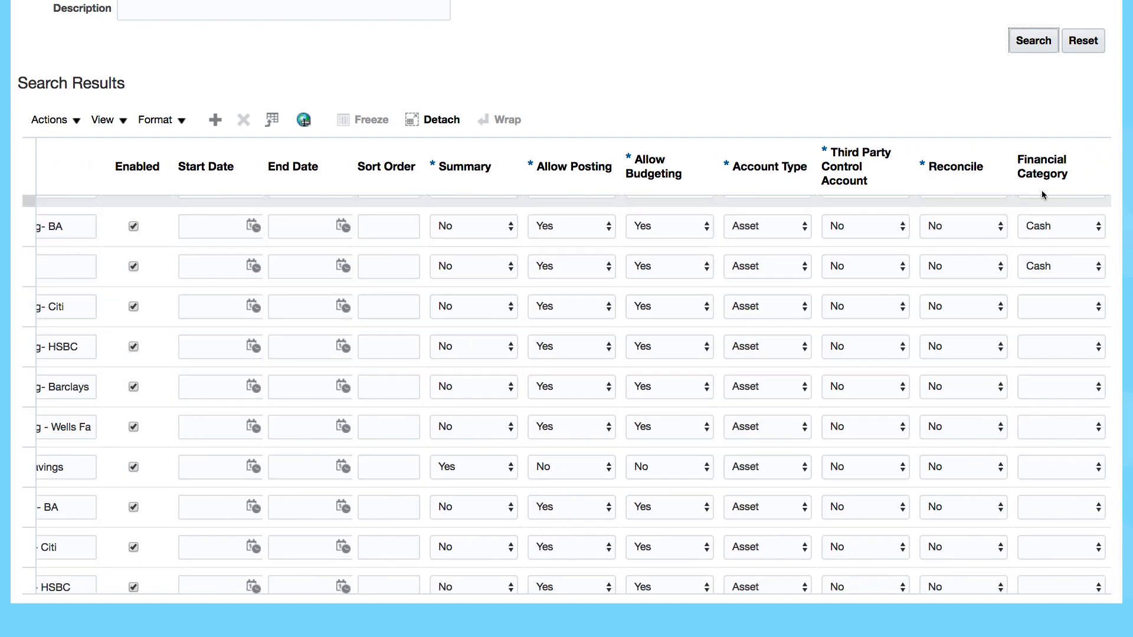
click(1091, 307)
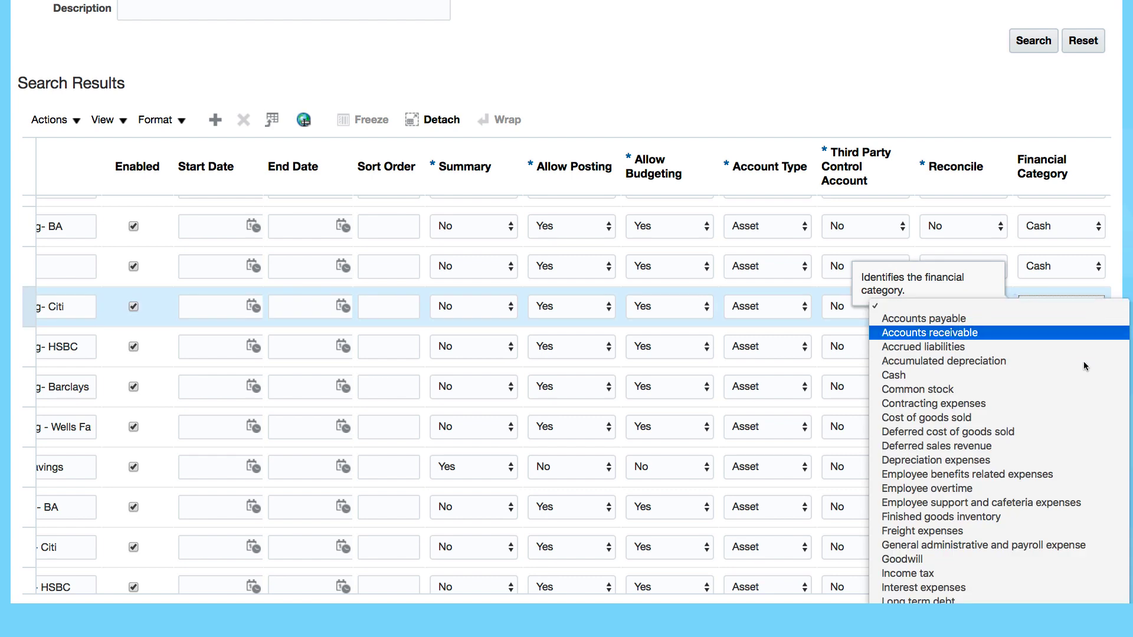
click(1075, 307)
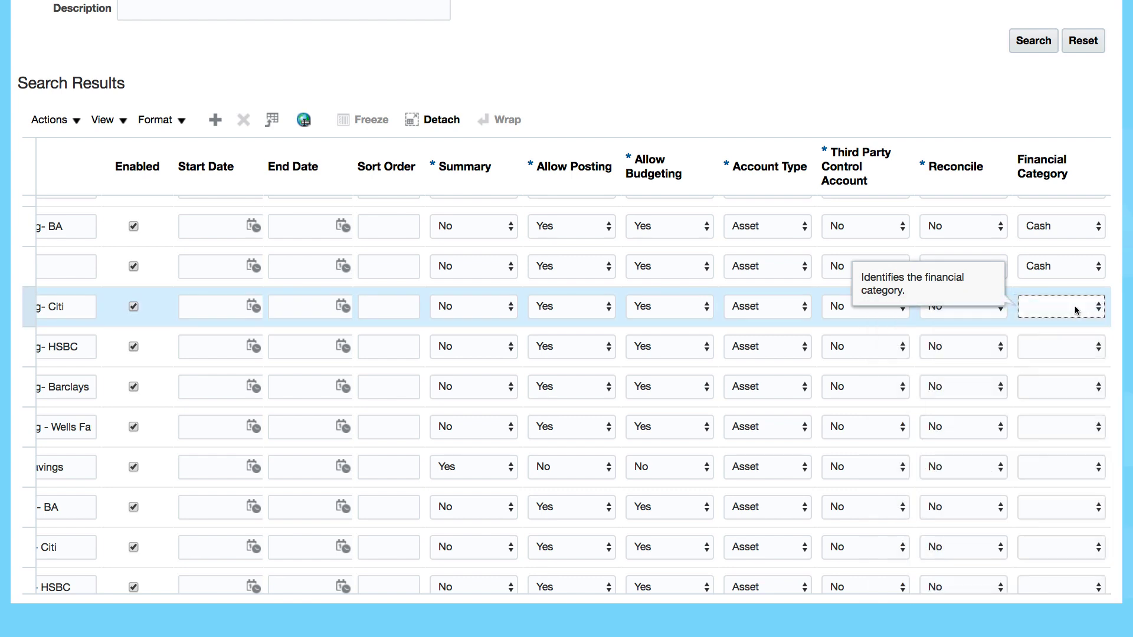
scroll(938, 354, up, 1)
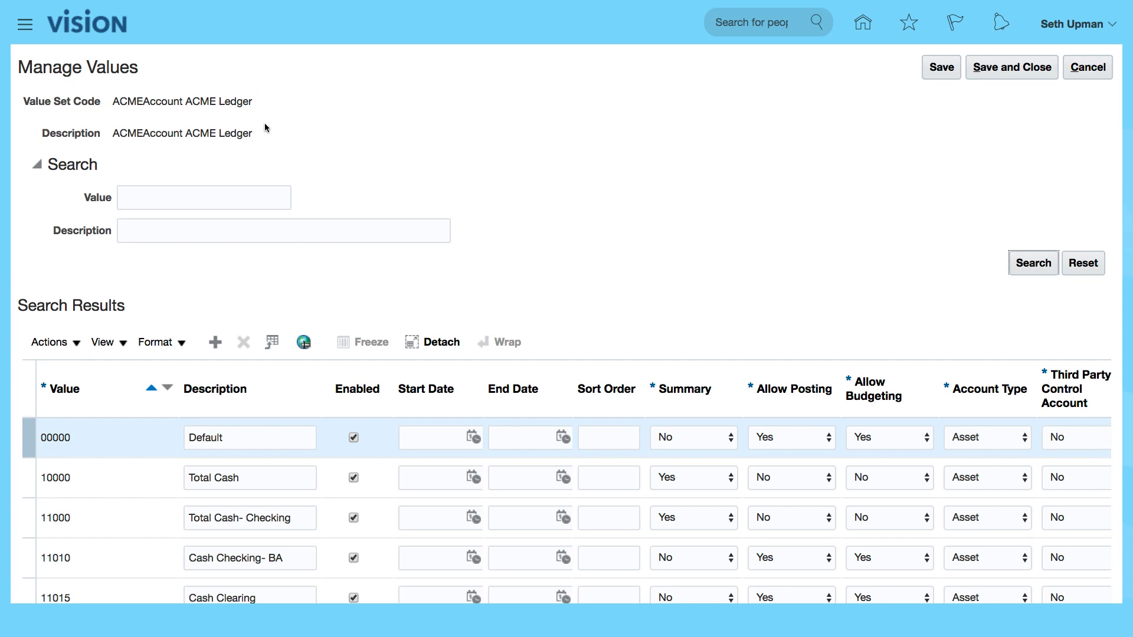
- Cancel out of the ACMEAccount values and browse the Financial Reporting Structures task list
click(1086, 68)
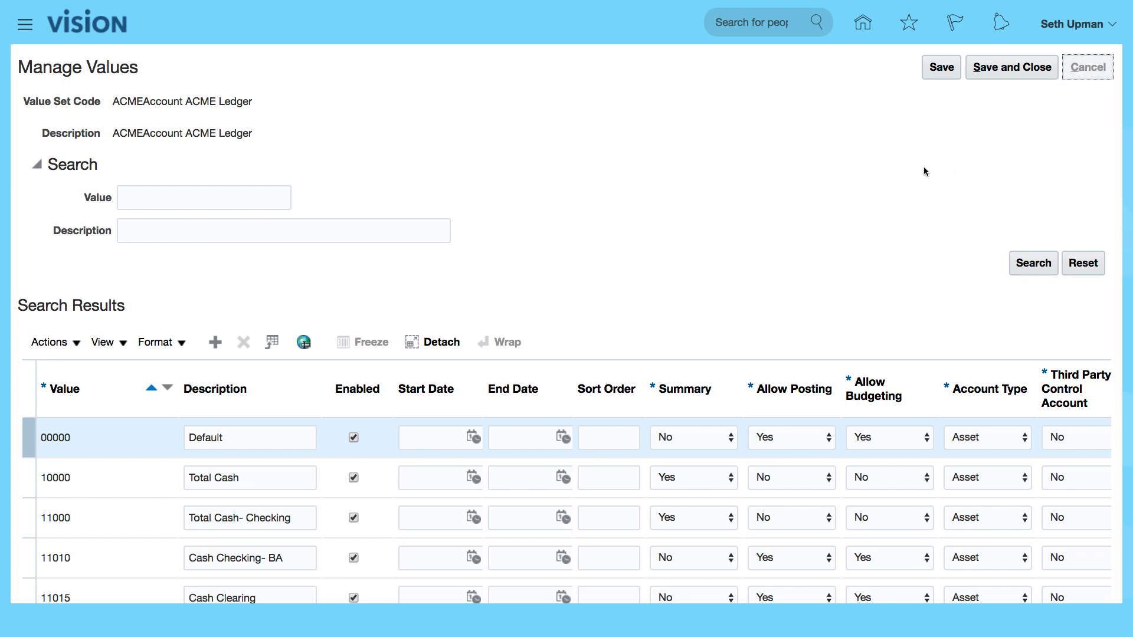
click(1089, 69)
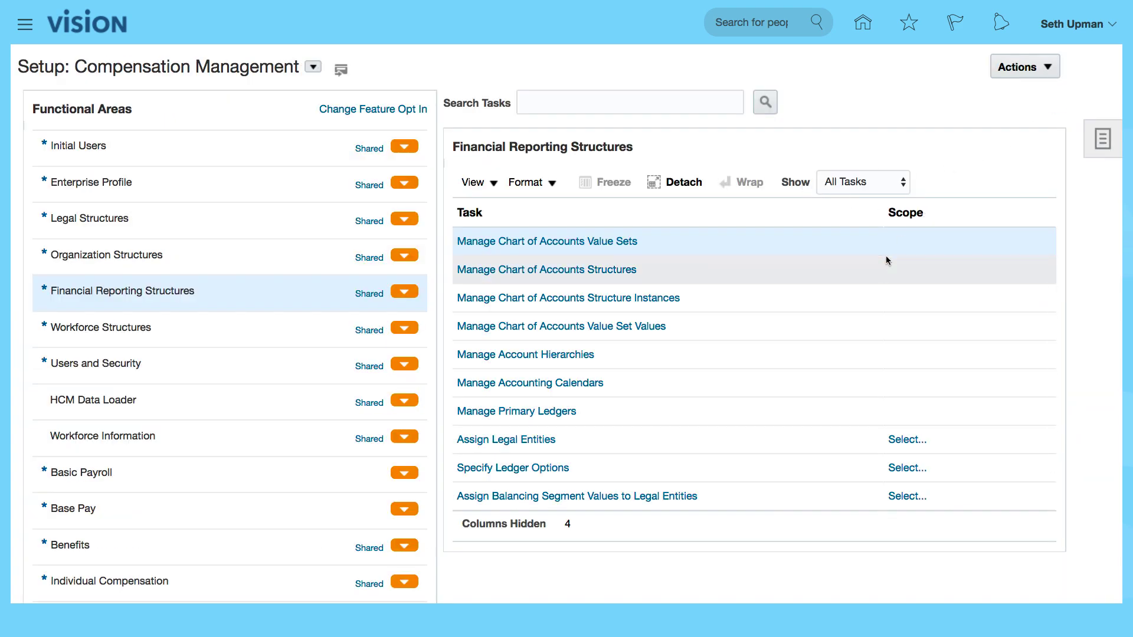
click(661, 332)
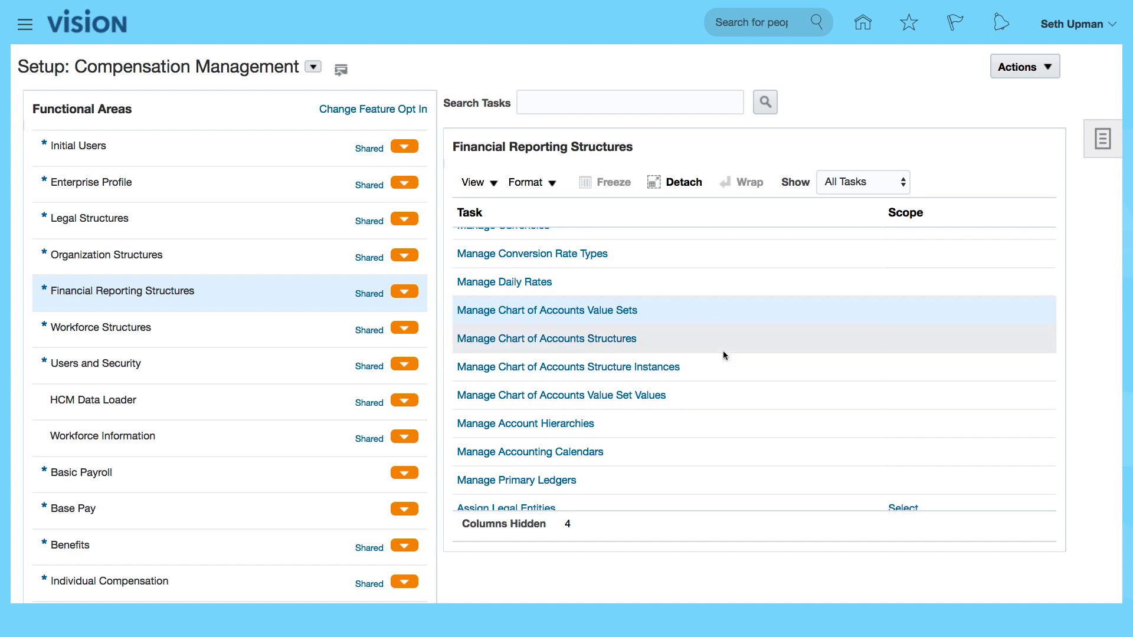
scroll(724, 352, up, 1)
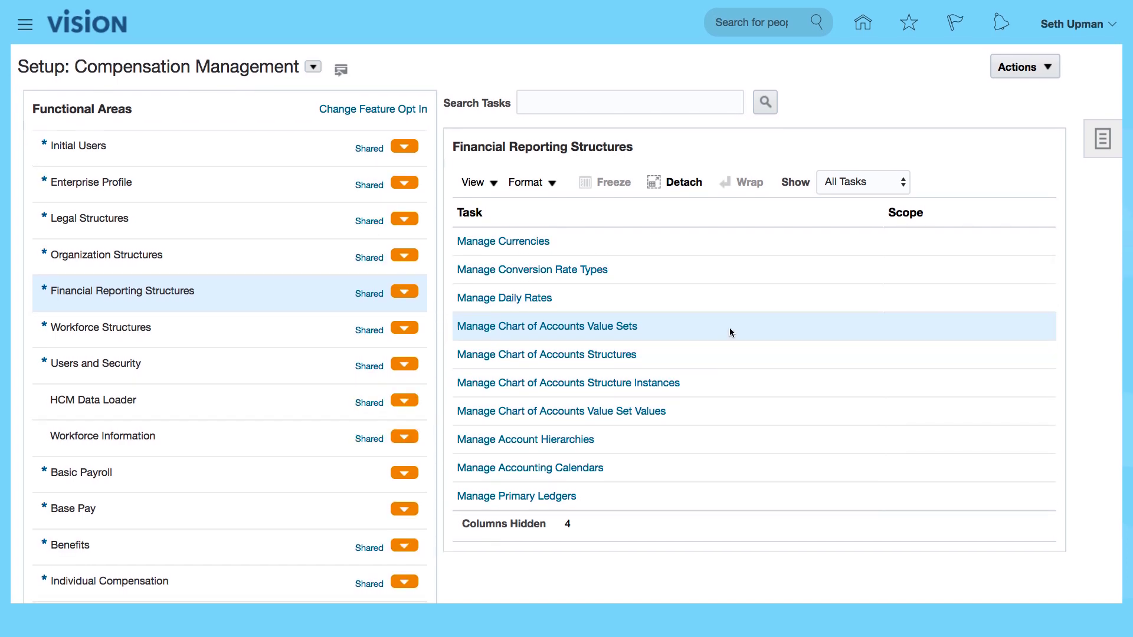
scroll(741, 308, down, 1)
scroll(741, 308, down, 1)
scroll(741, 308, up, 1)
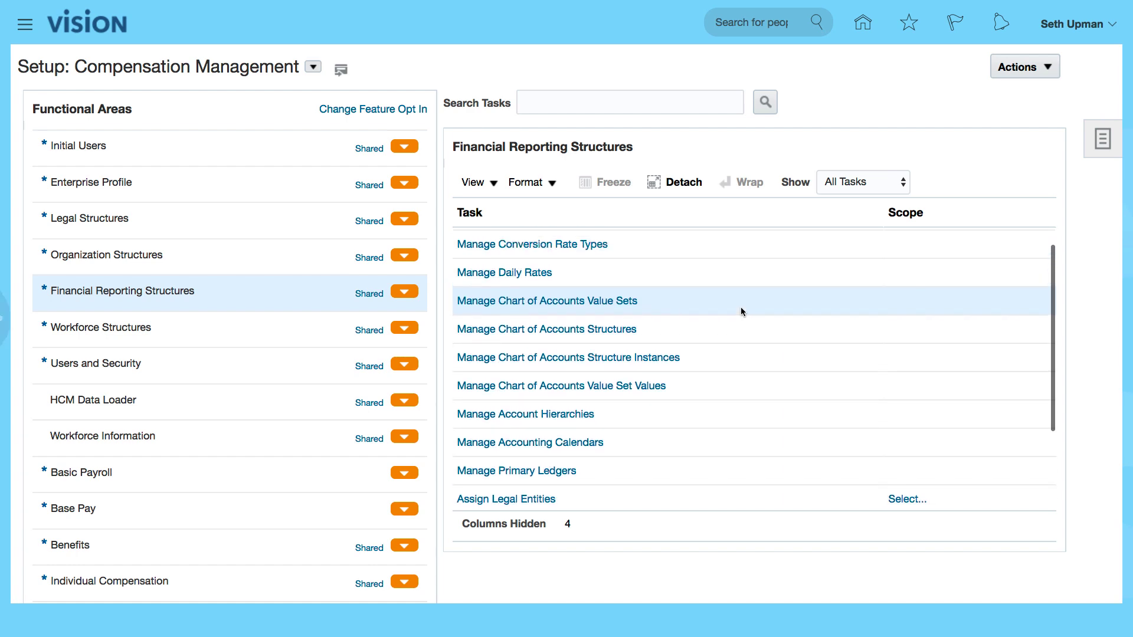